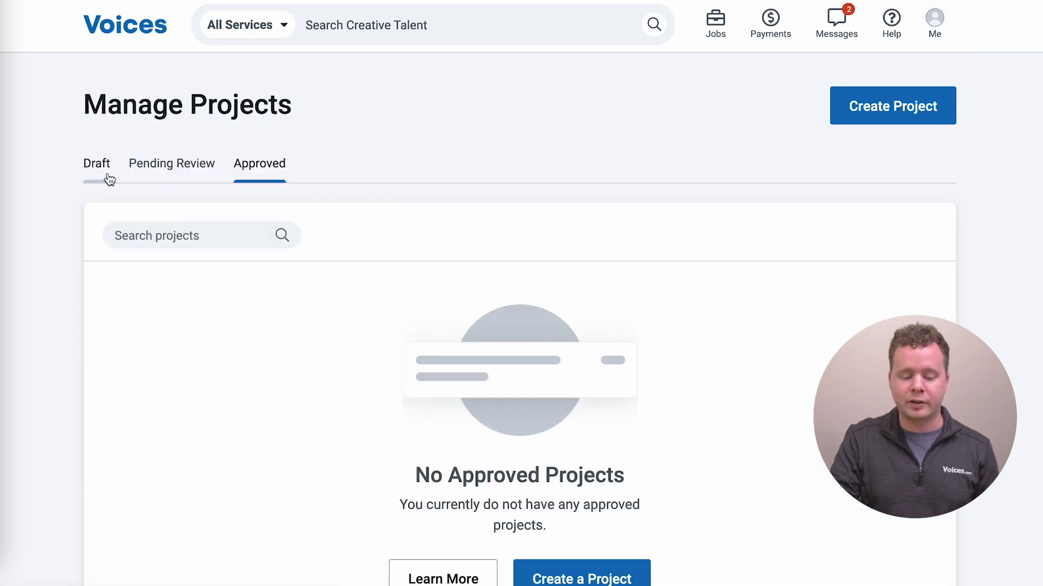
# - Create a new project in the Voice Over service category with Elearning as the skill
pyautogui.click(116, 177)
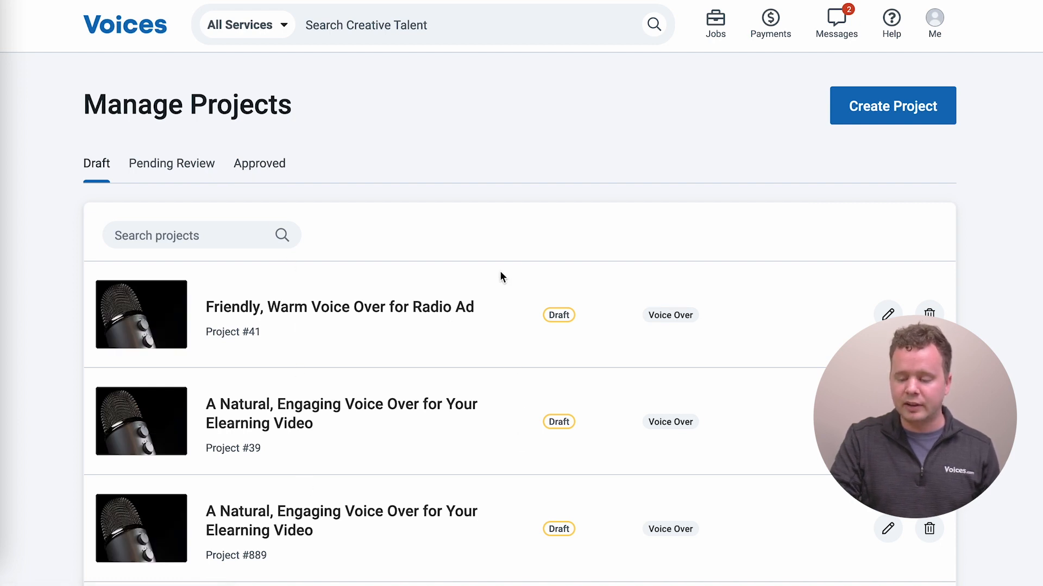
pyautogui.click(894, 108)
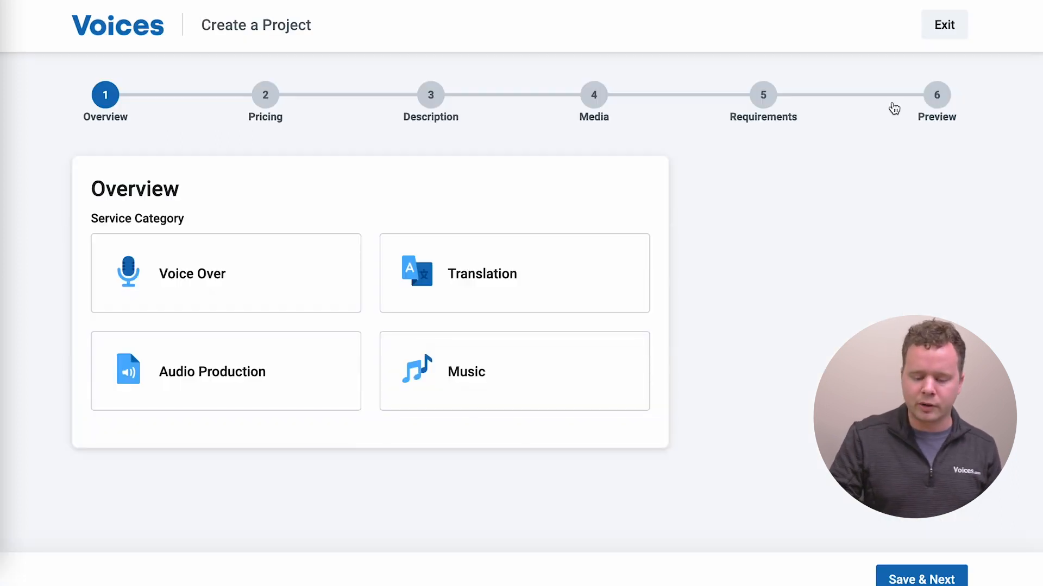
pyautogui.click(255, 268)
pyautogui.scroll(-1, 255, 270)
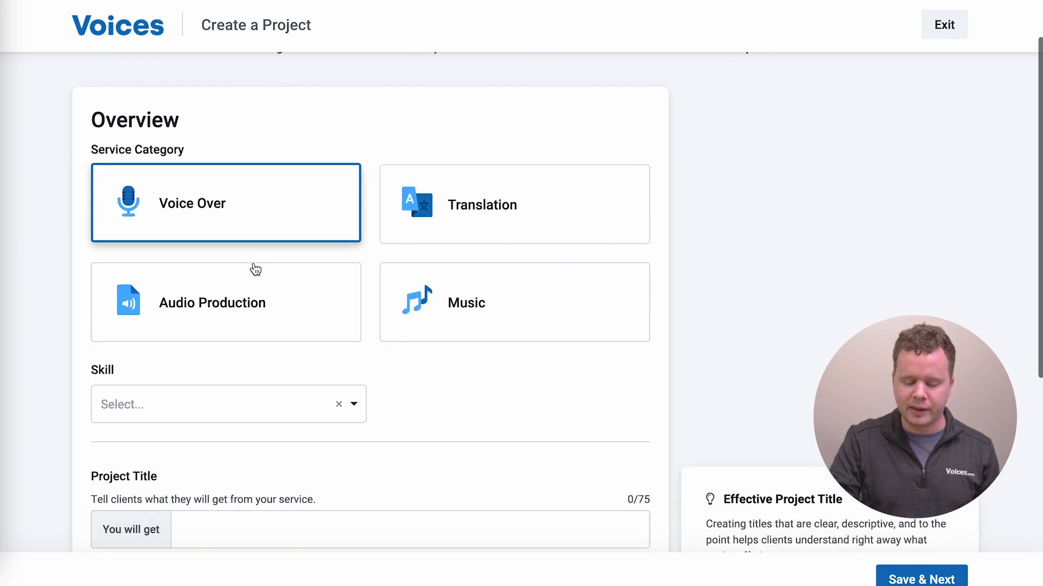
pyautogui.scroll(-2, 255, 269)
pyautogui.click(253, 305)
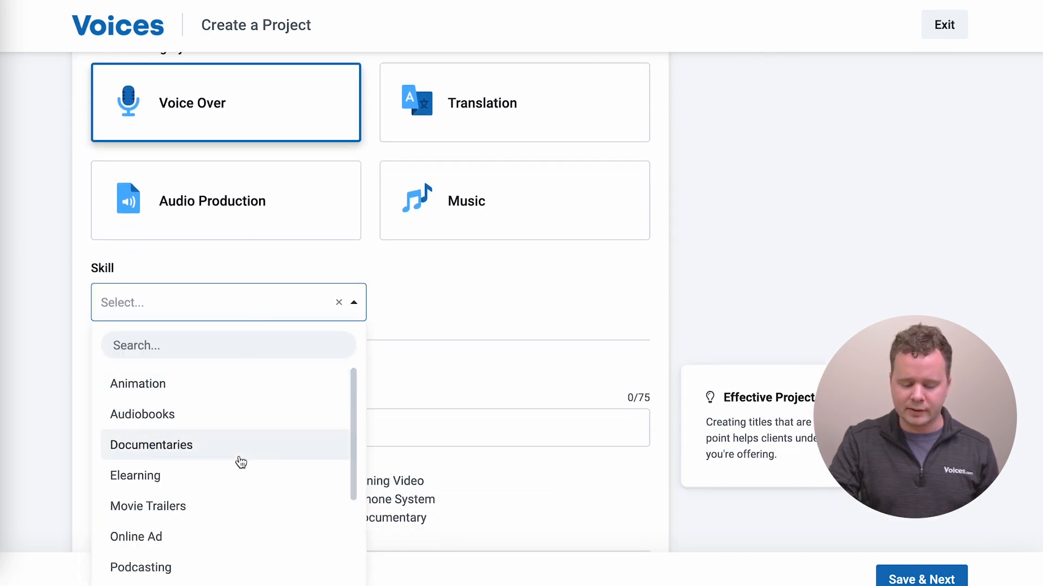
pyautogui.click(237, 476)
# - Title the project "A Natural, Engaging Voice Over for Your Elearning Video"
pyautogui.click(348, 419)
pyautogui.scroll(-2, 342, 326)
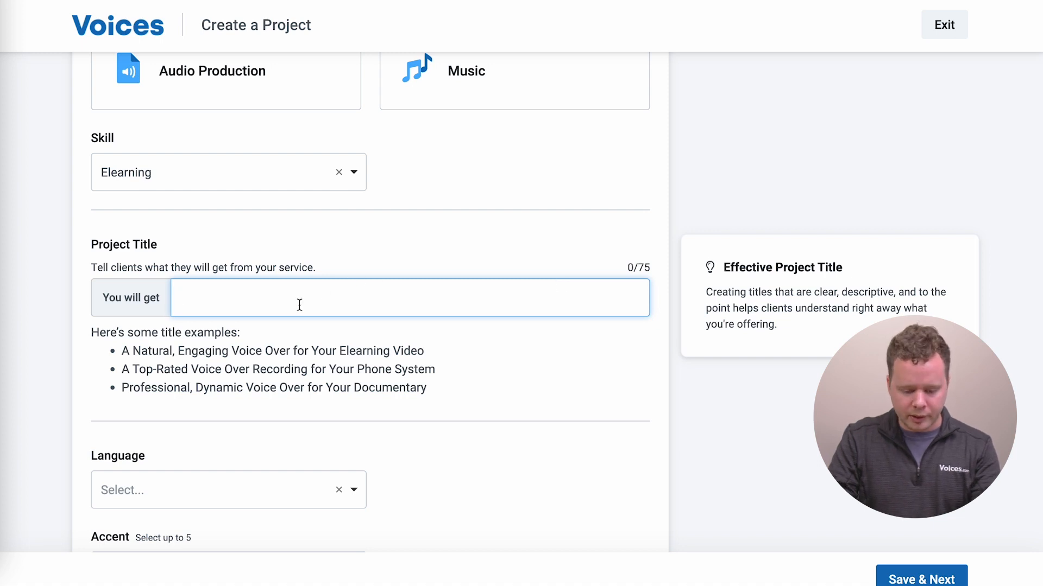
pyautogui.click(267, 307)
pyautogui.click(313, 342)
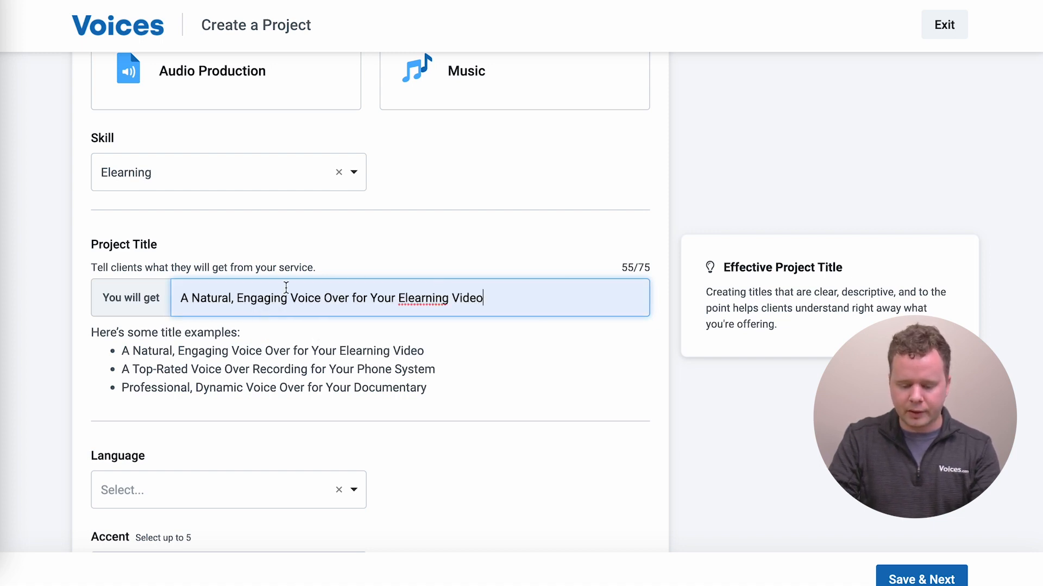
# - Set the project's language to English and its accent to North American
pyautogui.scroll(-1, 506, 340)
pyautogui.scroll(-1, 506, 338)
pyautogui.scroll(1, 506, 338)
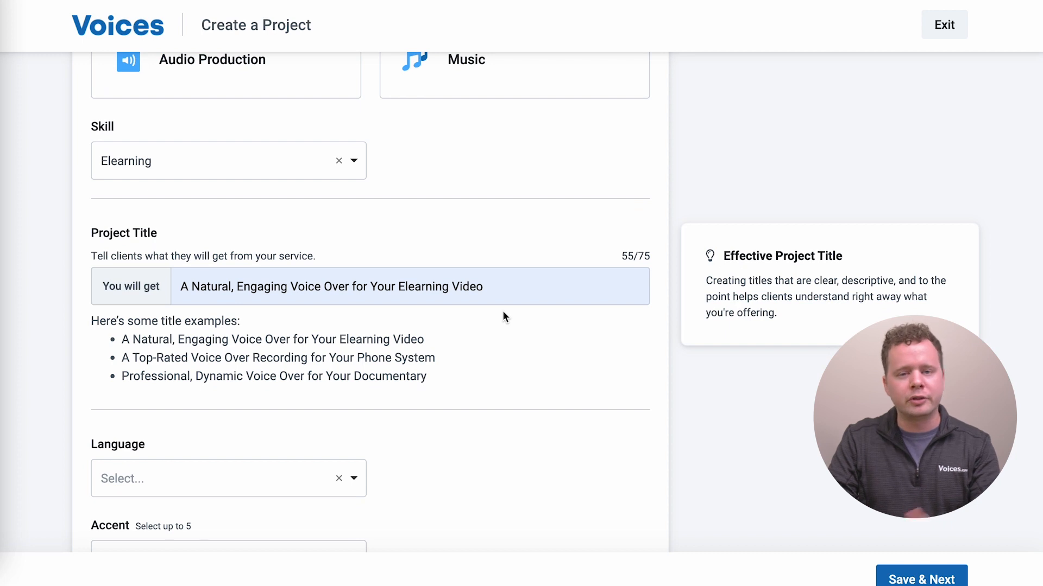
pyautogui.scroll(-2, 502, 312)
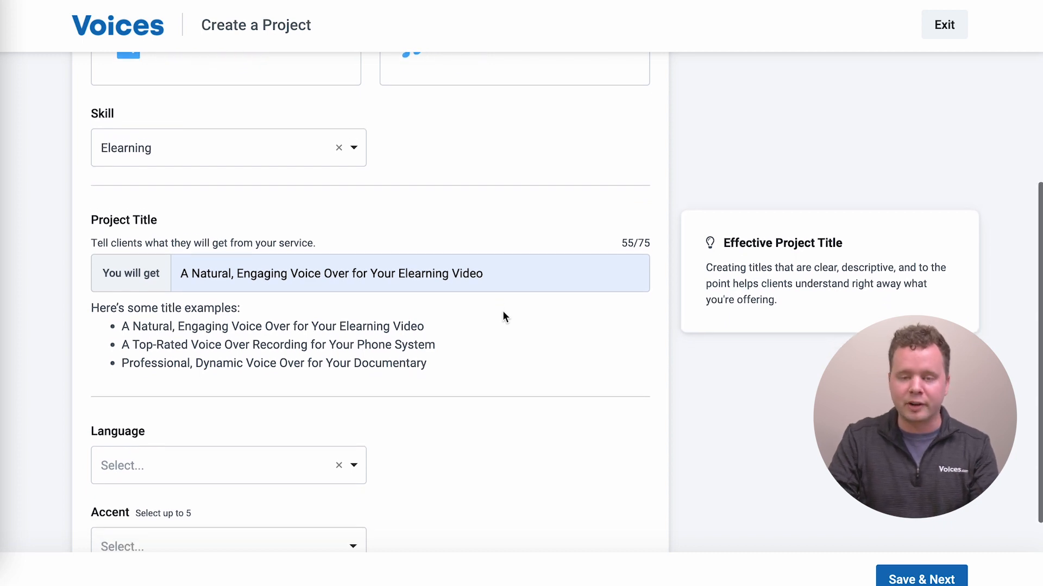
pyautogui.scroll(-6, 503, 317)
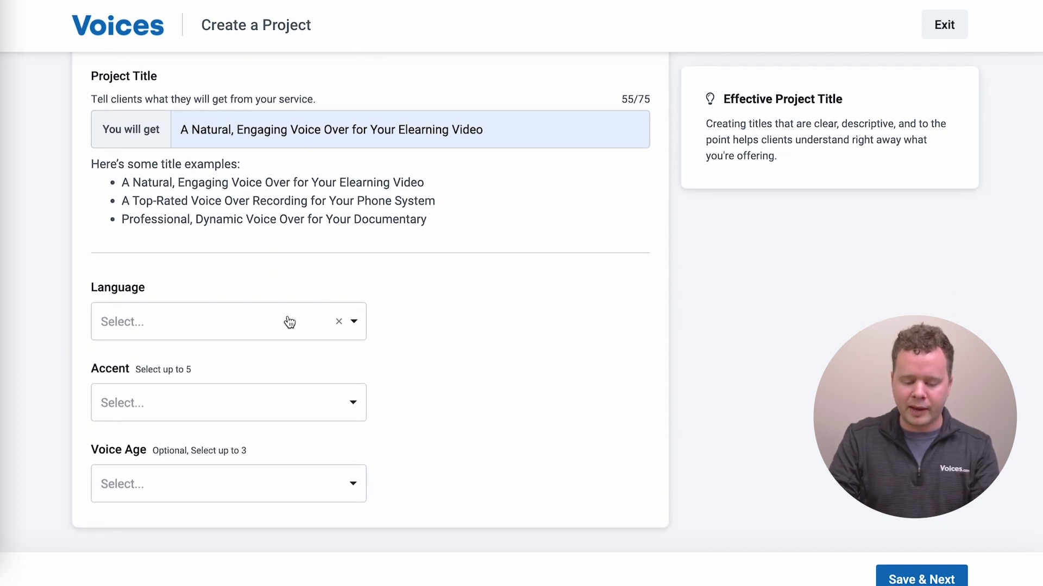
pyautogui.click(287, 323)
pyautogui.click(234, 400)
pyautogui.click(222, 403)
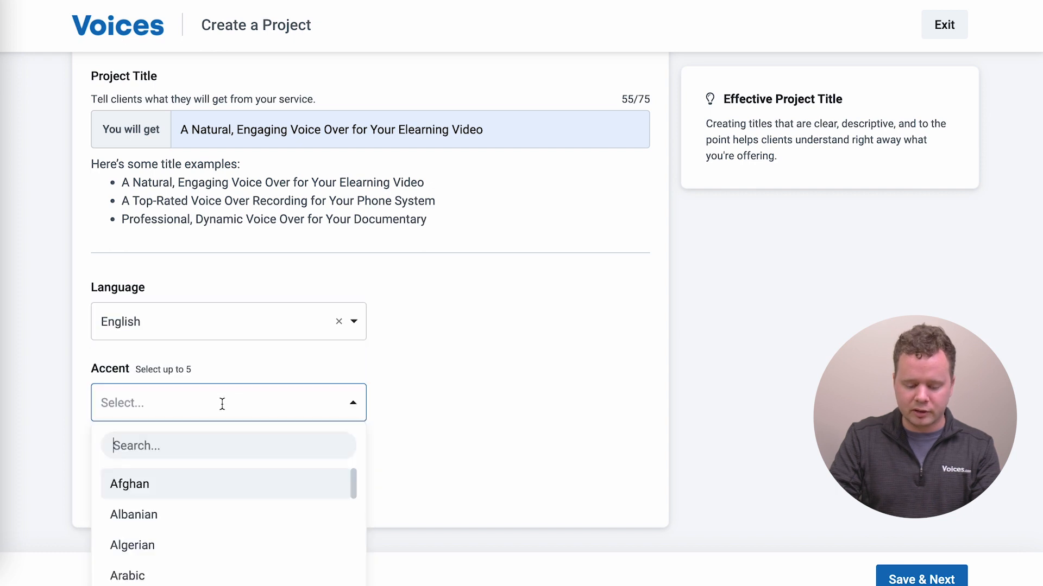
pyautogui.write('north am')
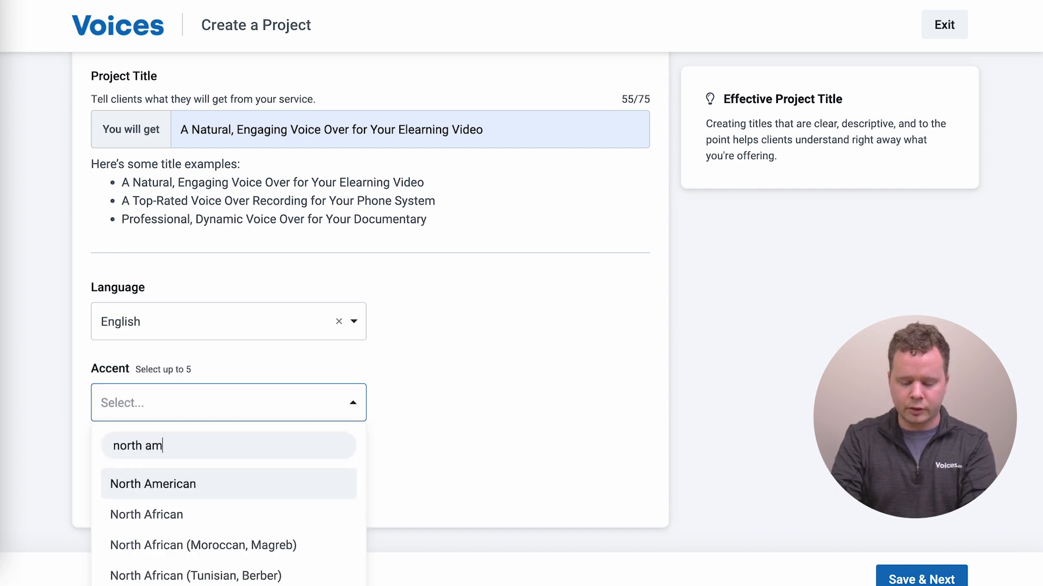
pyautogui.press('Return')
# - Set the voice age to Young Adult (18-35) and save the overview to continue to pricing
pyautogui.click(237, 526)
pyautogui.click(228, 521)
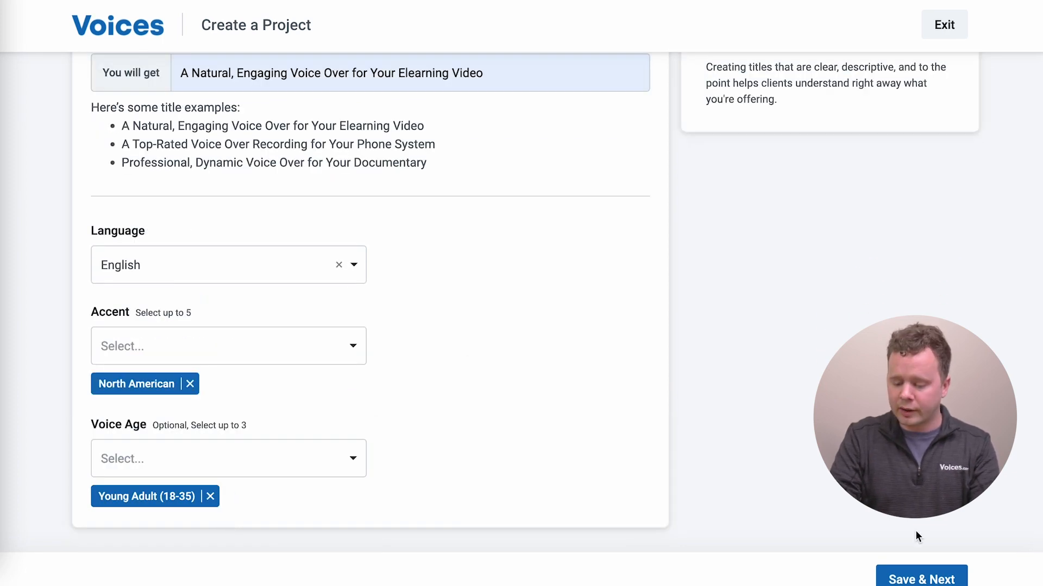
pyautogui.click(923, 577)
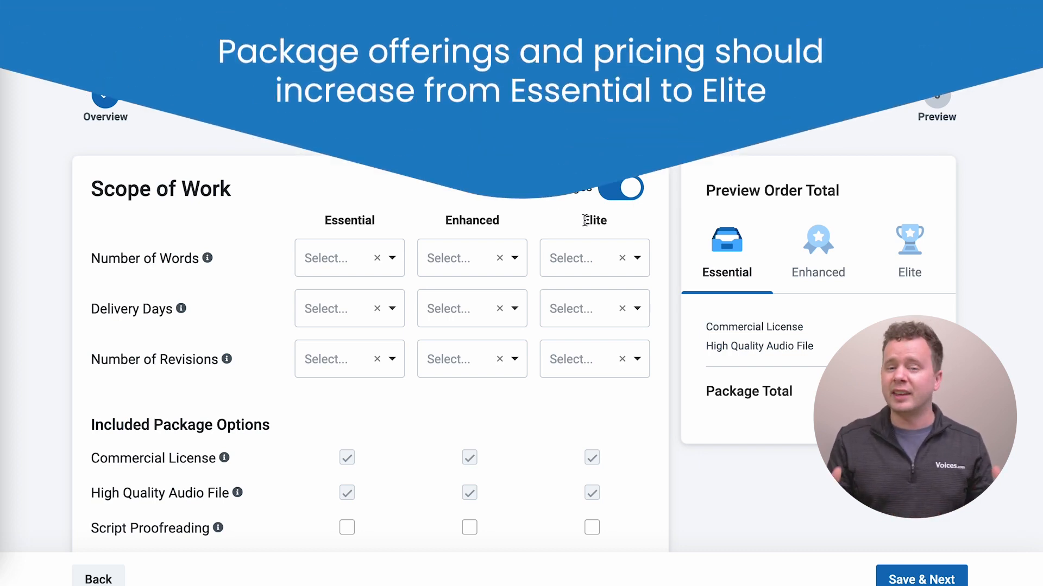
# - Set the number of words to up to 300 for Essential, up to 600 for Enhanced and up to 900 for Elite
pyautogui.scroll(-1, 584, 221)
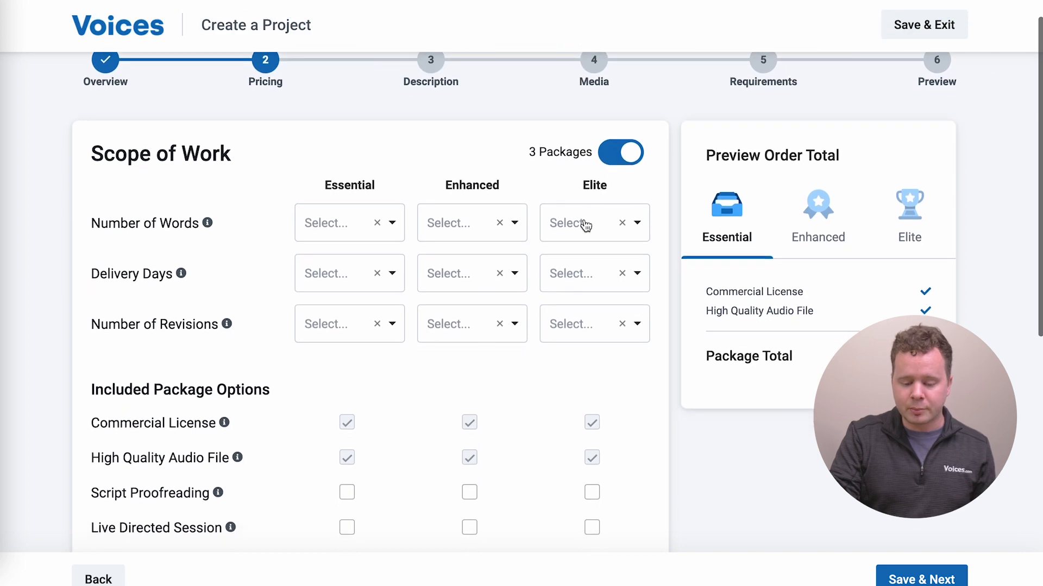
pyautogui.click(339, 229)
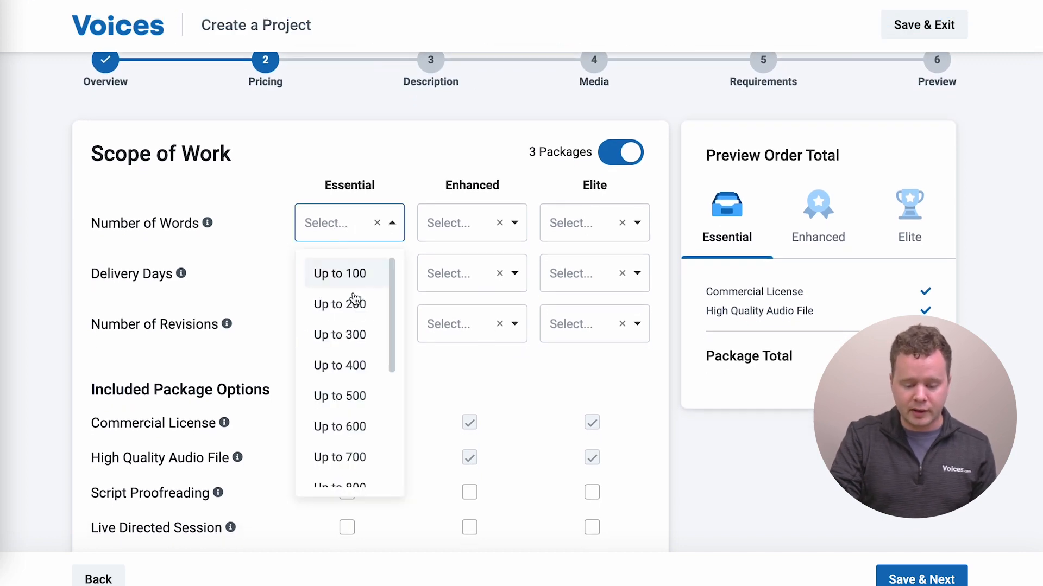
pyautogui.click(354, 334)
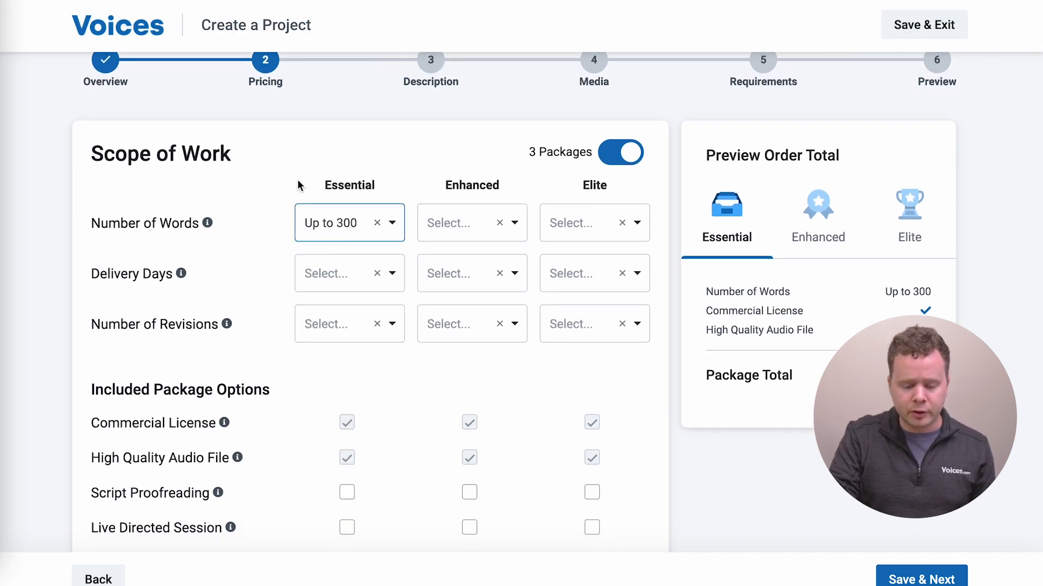
pyautogui.click(465, 227)
pyautogui.click(470, 423)
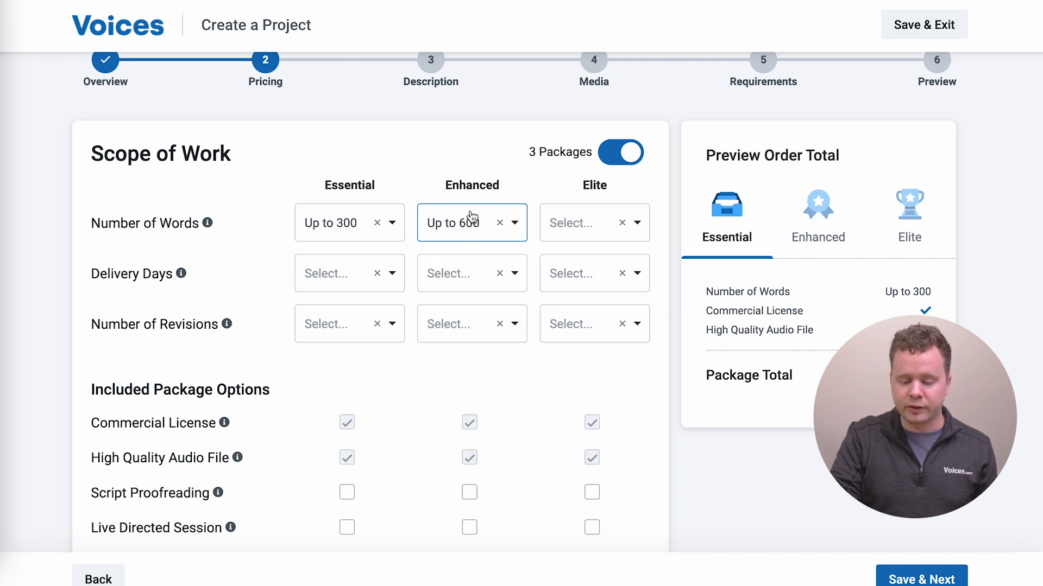
pyautogui.click(610, 223)
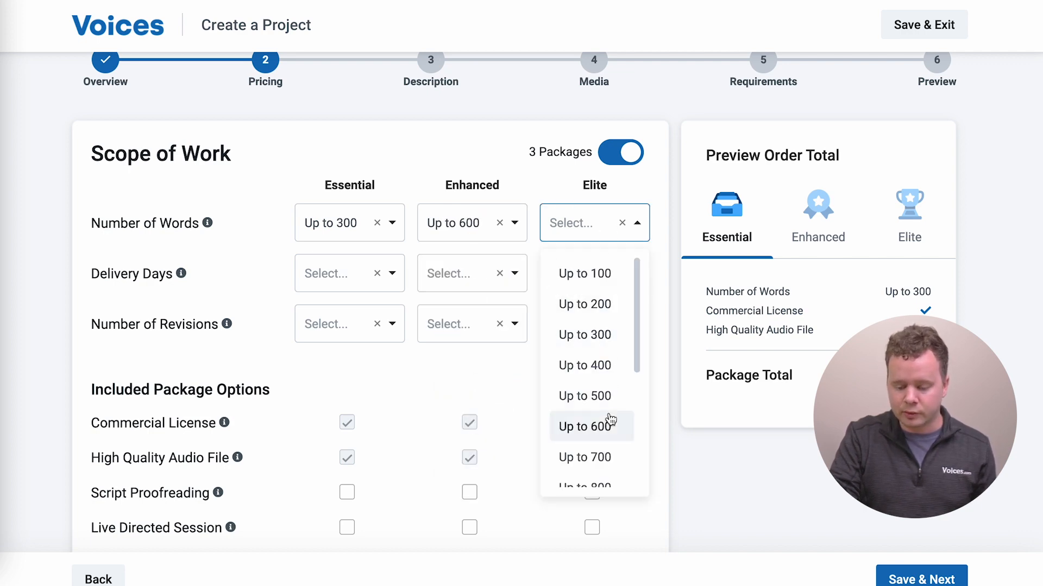
pyautogui.scroll(-1, 603, 462)
pyautogui.click(600, 464)
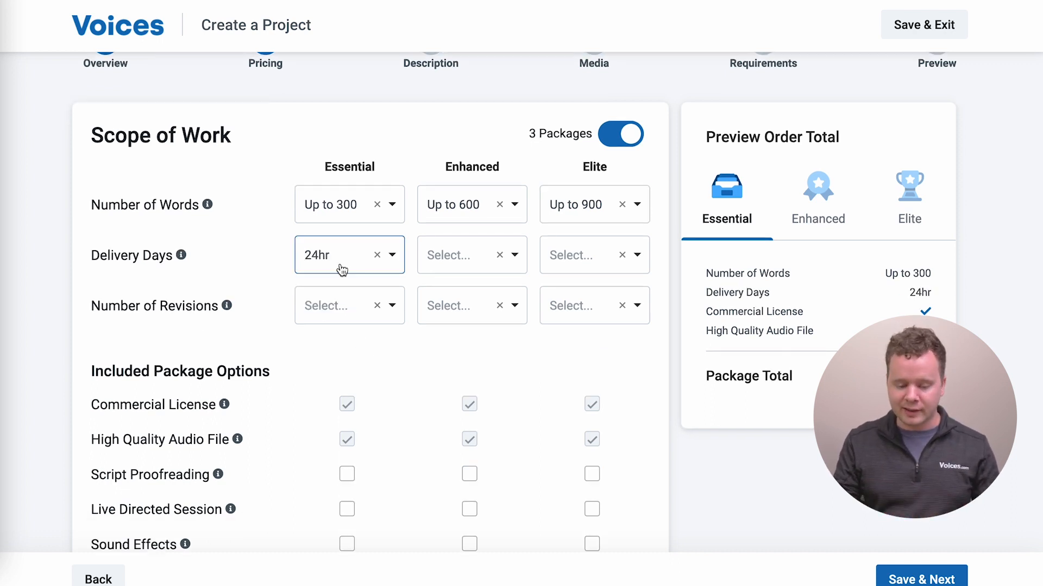
# - Set the delivery days to 3 for the Essential package and 2 for the Enhanced package
pyautogui.click(342, 270)
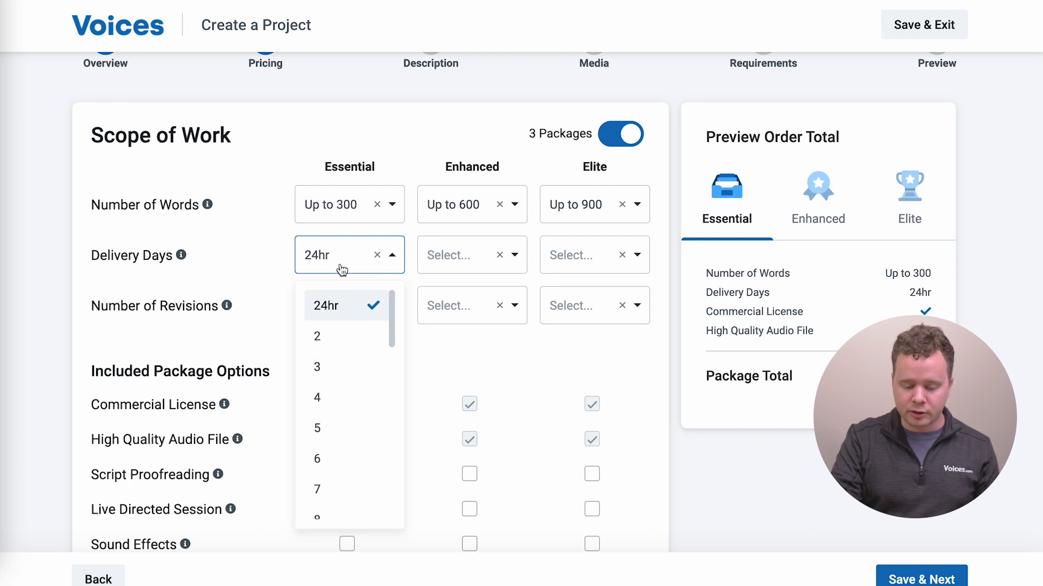
pyautogui.click(333, 366)
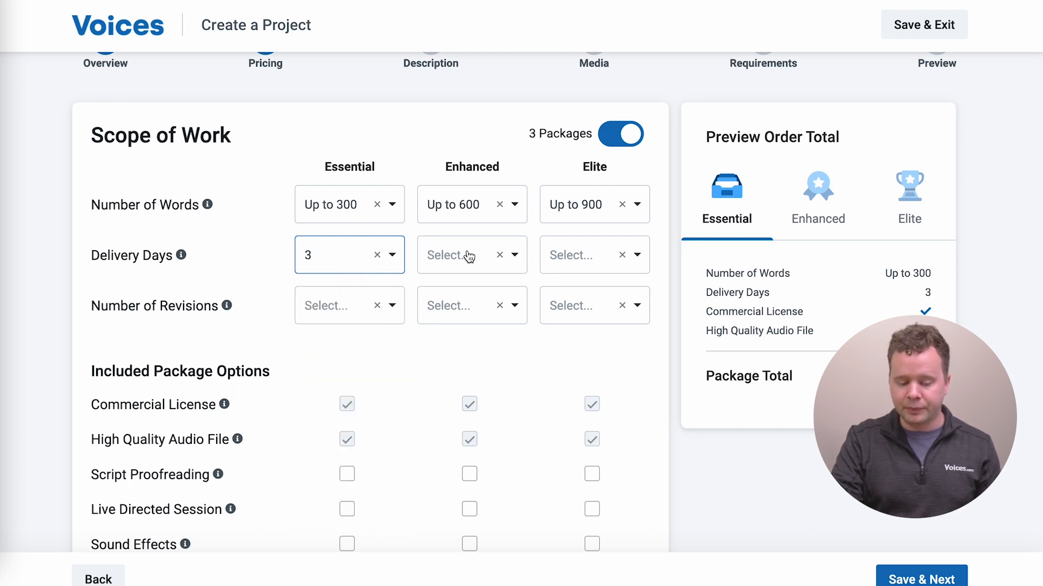
pyautogui.click(484, 261)
pyautogui.click(472, 349)
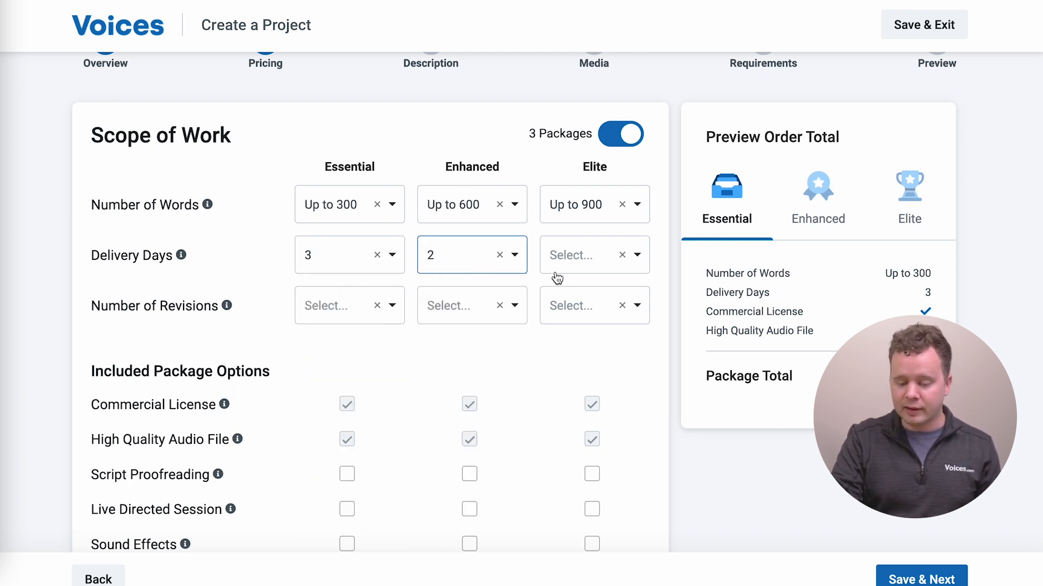
# - Set the delivery days to 24hr for the Elite, Essential and Enhanced packages
pyautogui.click(577, 268)
pyautogui.click(578, 304)
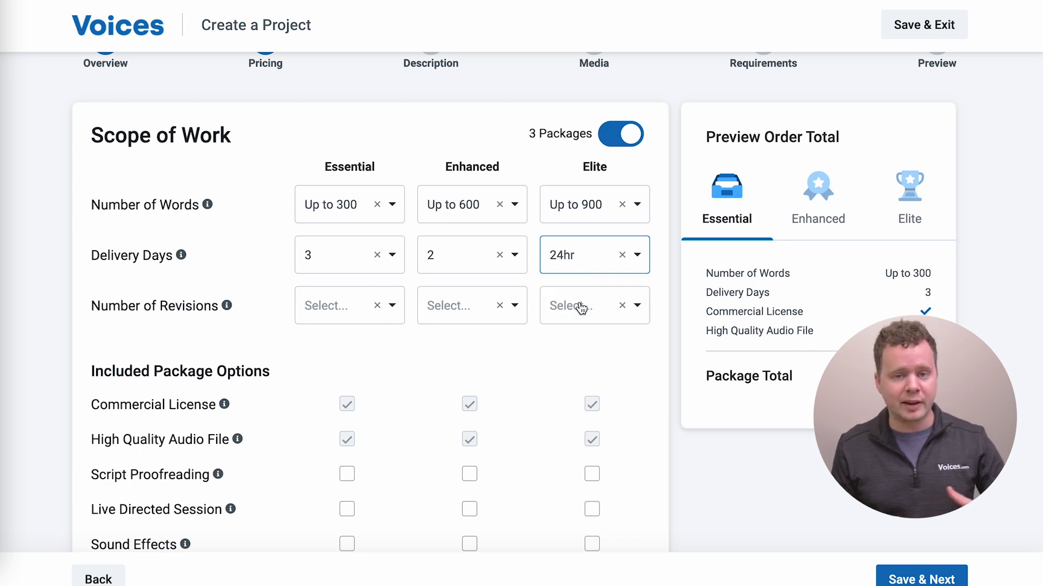
pyautogui.click(376, 255)
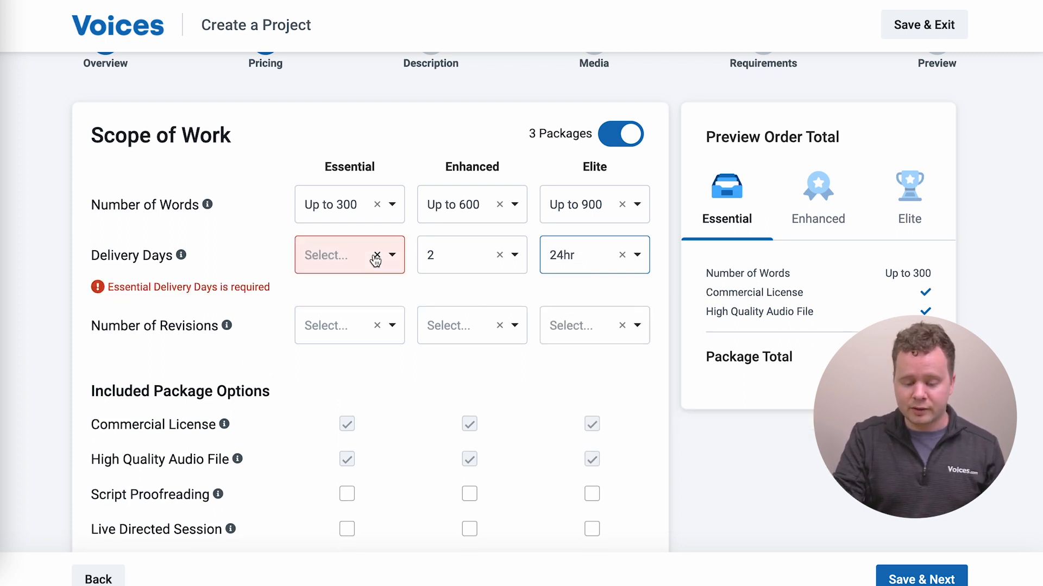
pyautogui.click(395, 260)
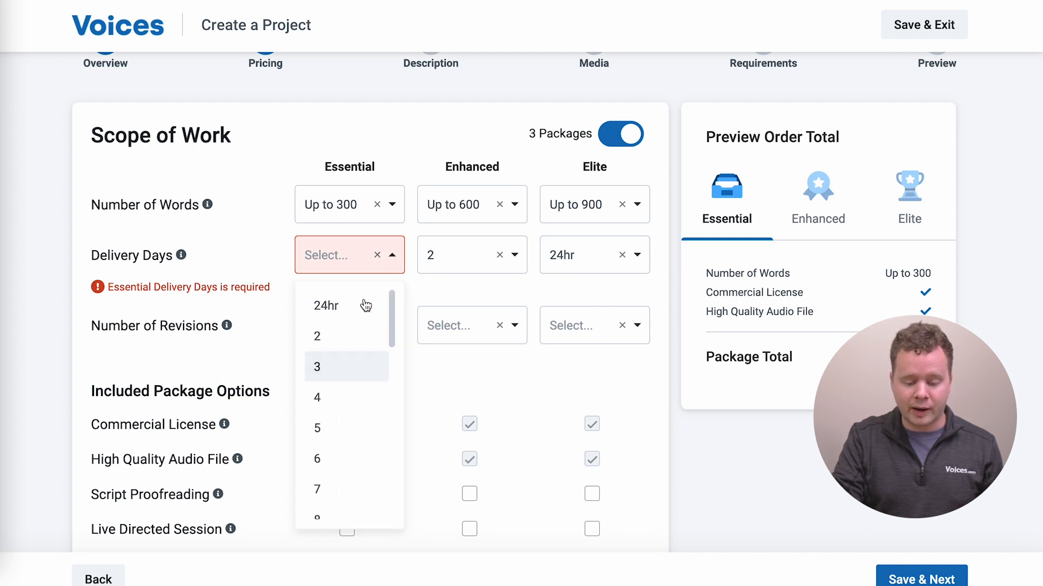
pyautogui.click(363, 304)
pyautogui.click(515, 255)
pyautogui.click(478, 302)
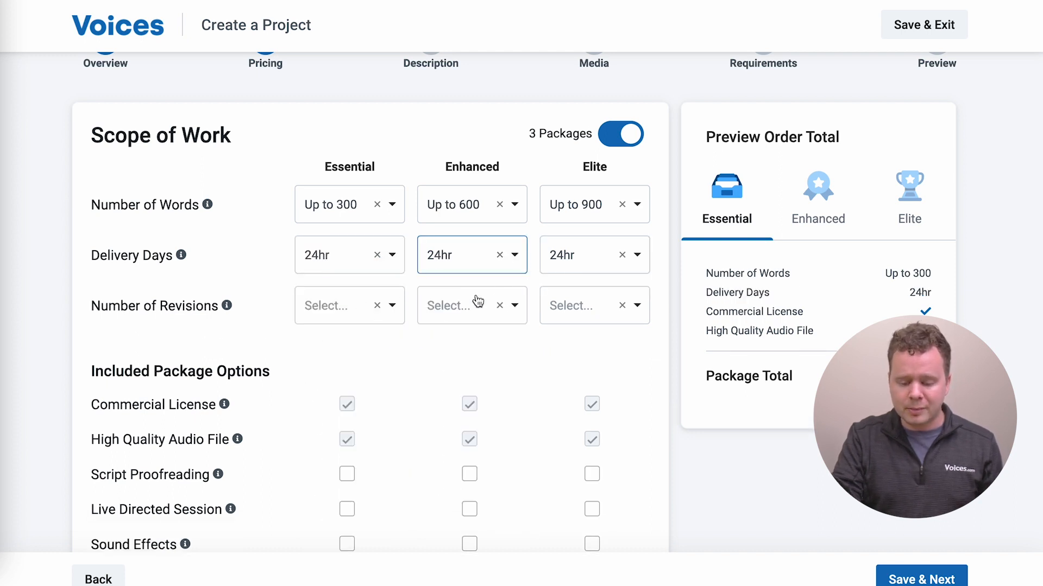
# - Set the number of revisions to 1 for Essential, 1 for Enhanced and 3 for Elite
pyautogui.click(347, 309)
pyautogui.click(342, 356)
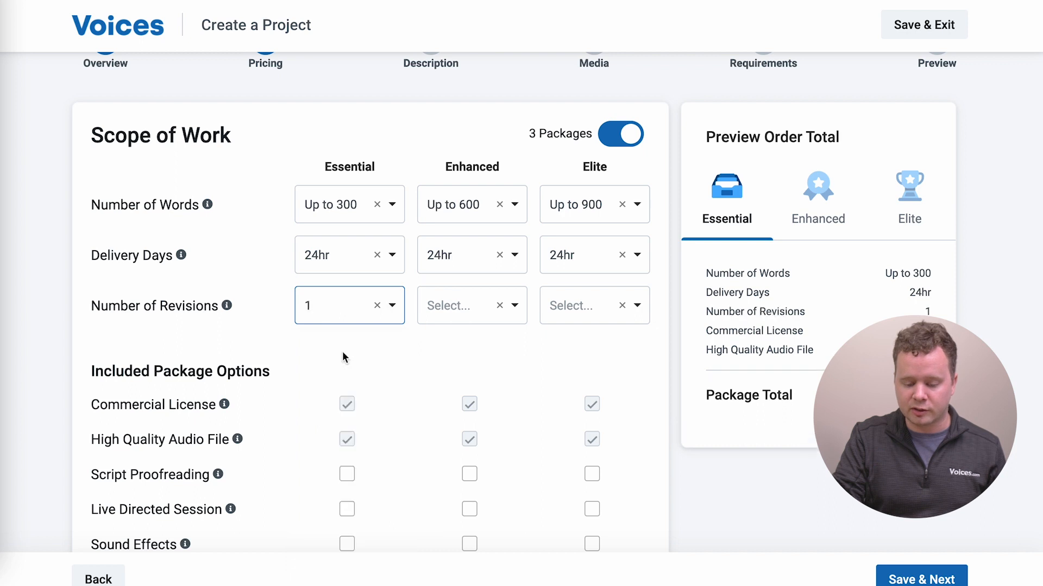
pyautogui.click(498, 309)
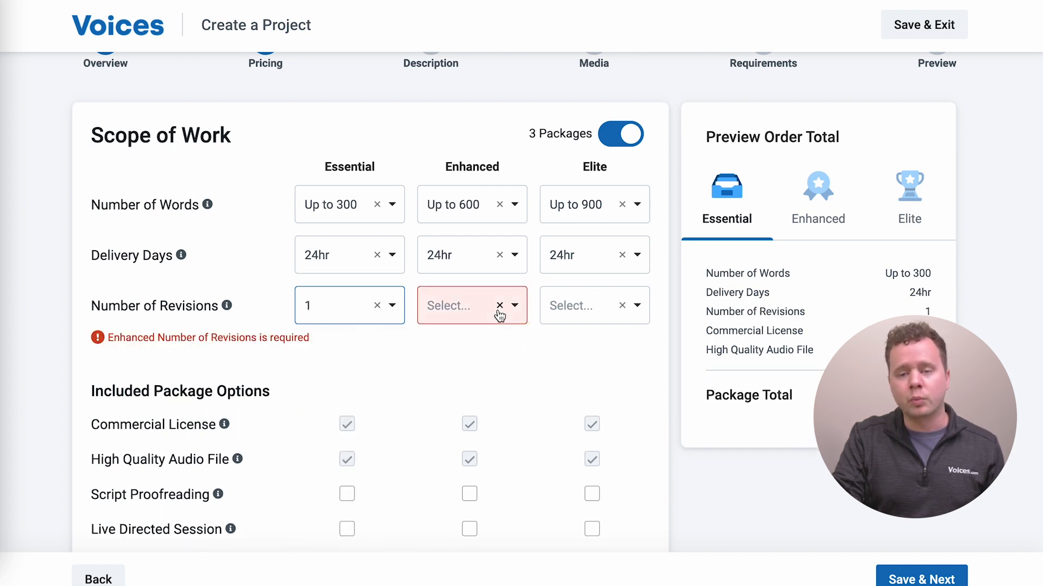
pyautogui.click(514, 305)
pyautogui.click(461, 356)
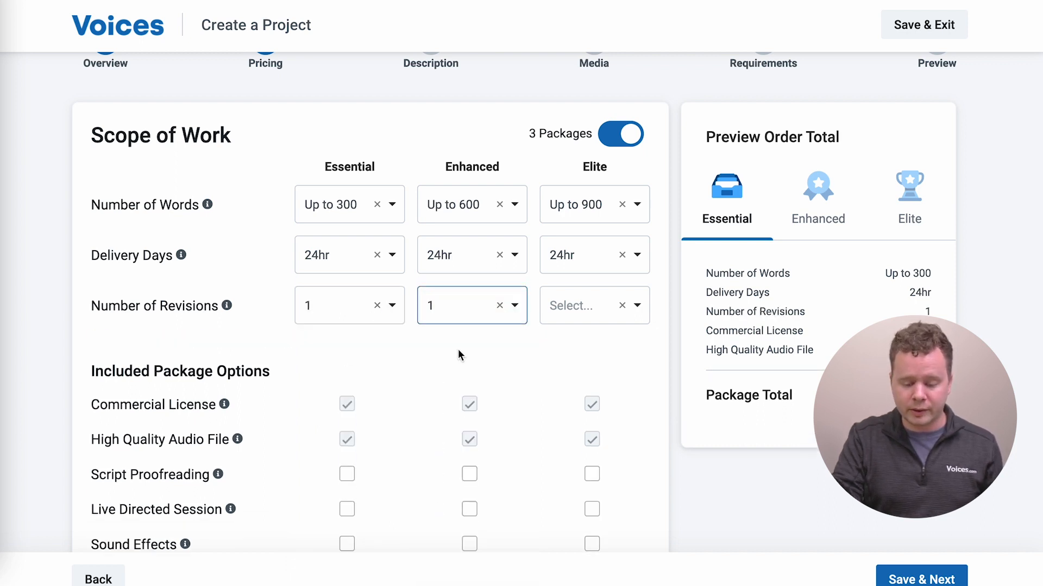
pyautogui.click(634, 306)
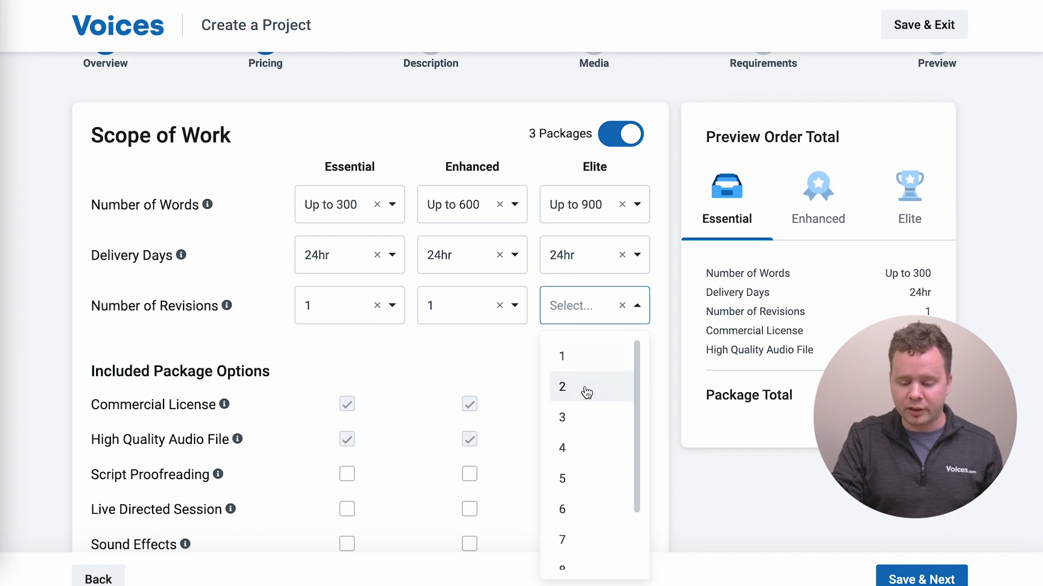
pyautogui.click(586, 418)
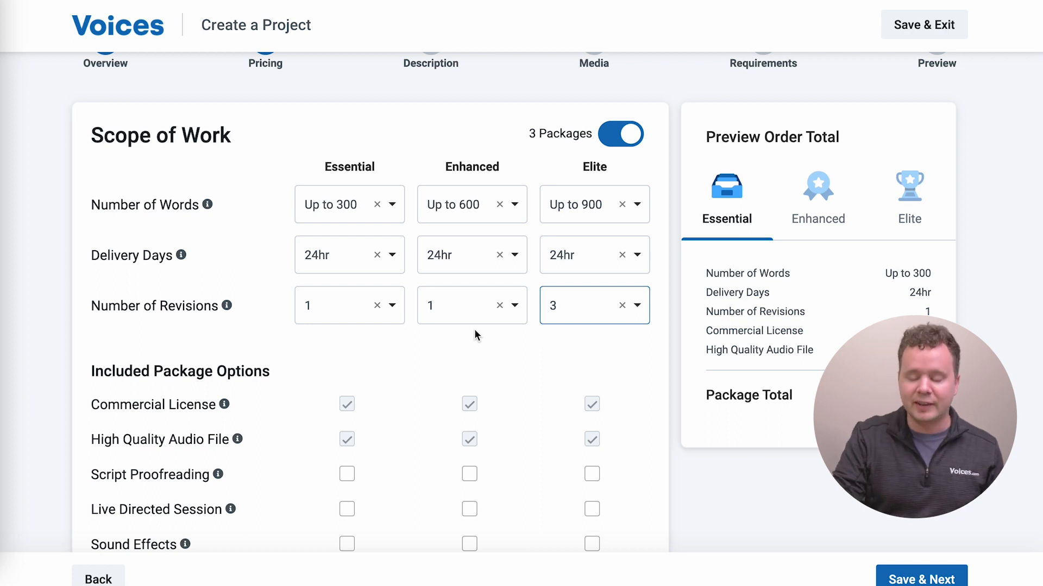
# - Include Script Proofreading in the Essential and Enhanced packages, and Live Directed Session in the Enhanced package
pyautogui.scroll(-5, 573, 216)
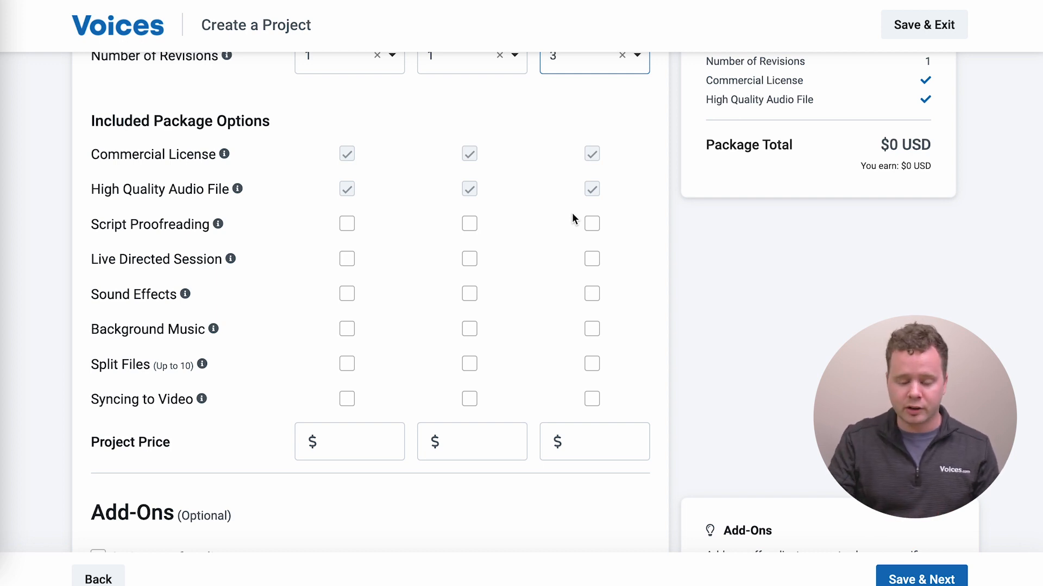
pyautogui.scroll(5, 570, 220)
pyautogui.scroll(-3, 569, 223)
pyautogui.scroll(-1, 569, 223)
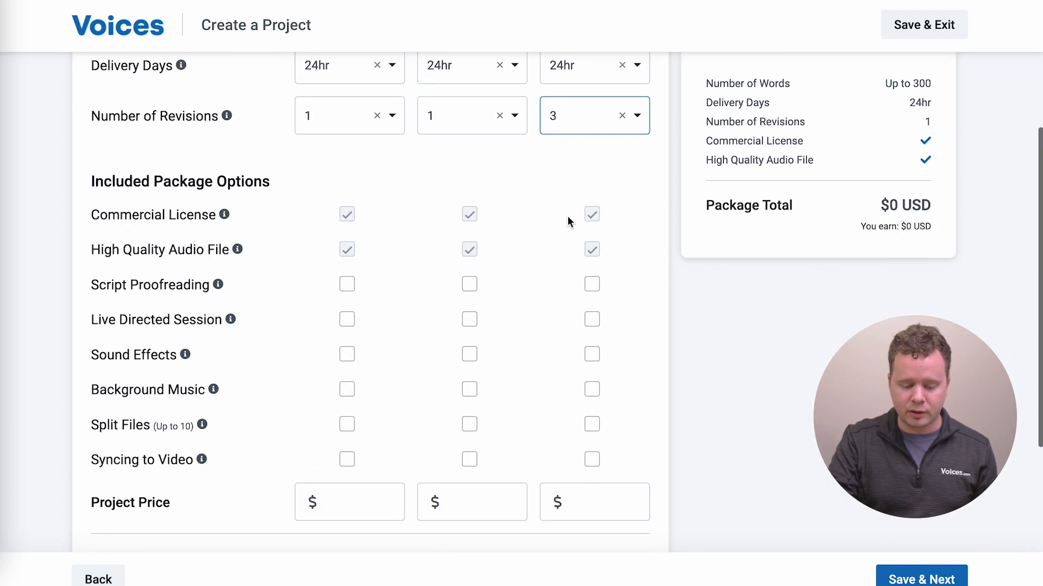
pyautogui.click(346, 284)
pyautogui.scroll(2, 422, 349)
pyautogui.scroll(-3, 422, 354)
pyautogui.click(469, 277)
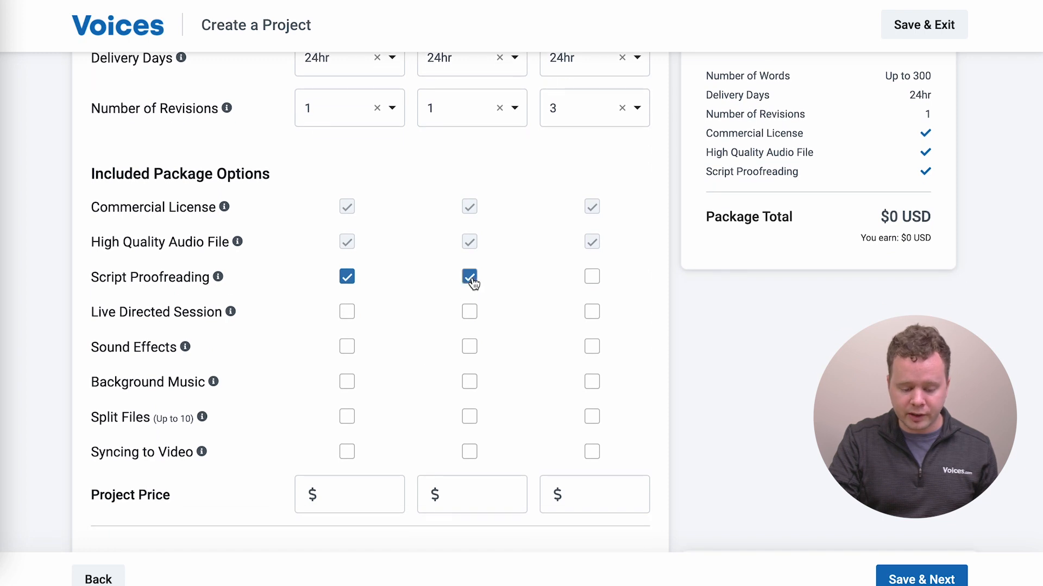
pyautogui.click(469, 315)
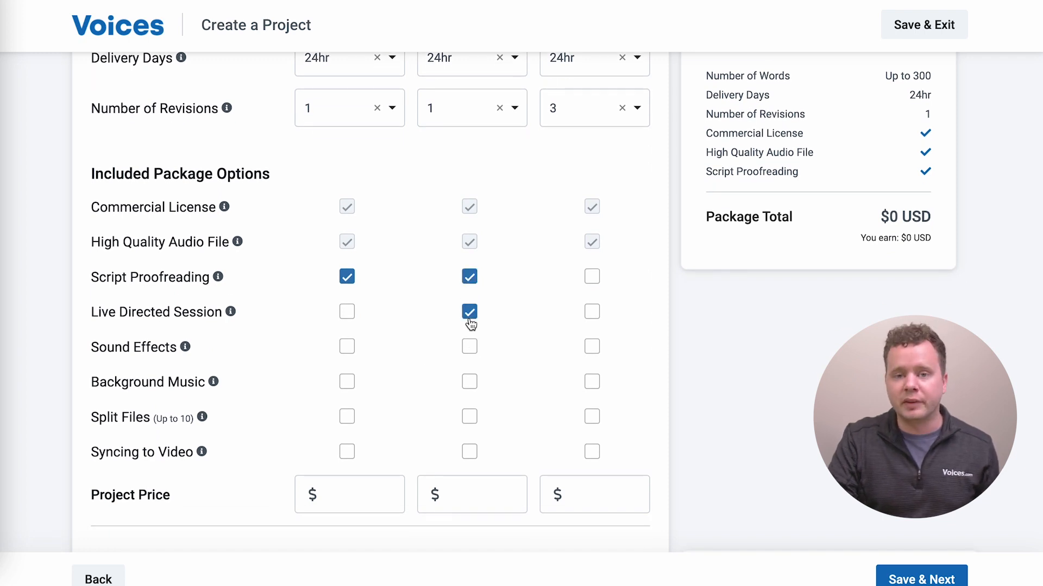
# - Include Script Proofreading, Live Directed Session, Background Music and Split Files in the Elite package
pyautogui.scroll(4, 469, 320)
pyautogui.scroll(-5, 468, 317)
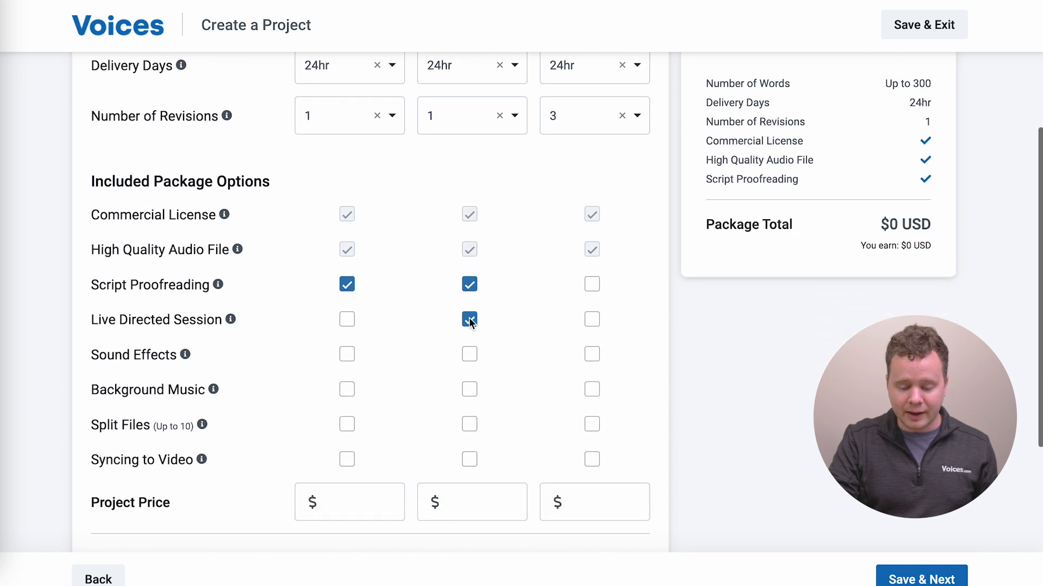
pyautogui.click(591, 244)
pyautogui.click(594, 282)
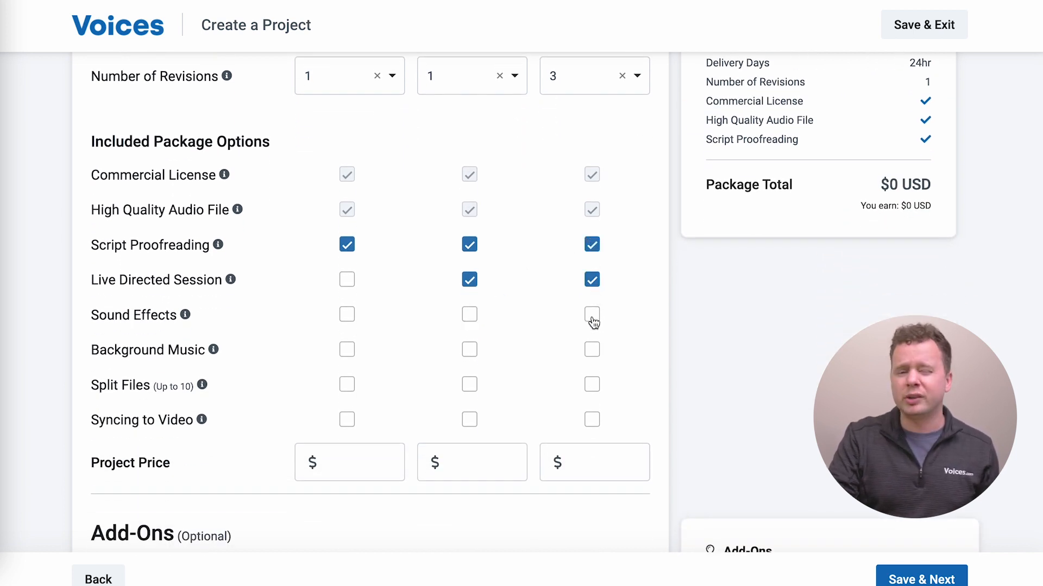
pyautogui.click(592, 349)
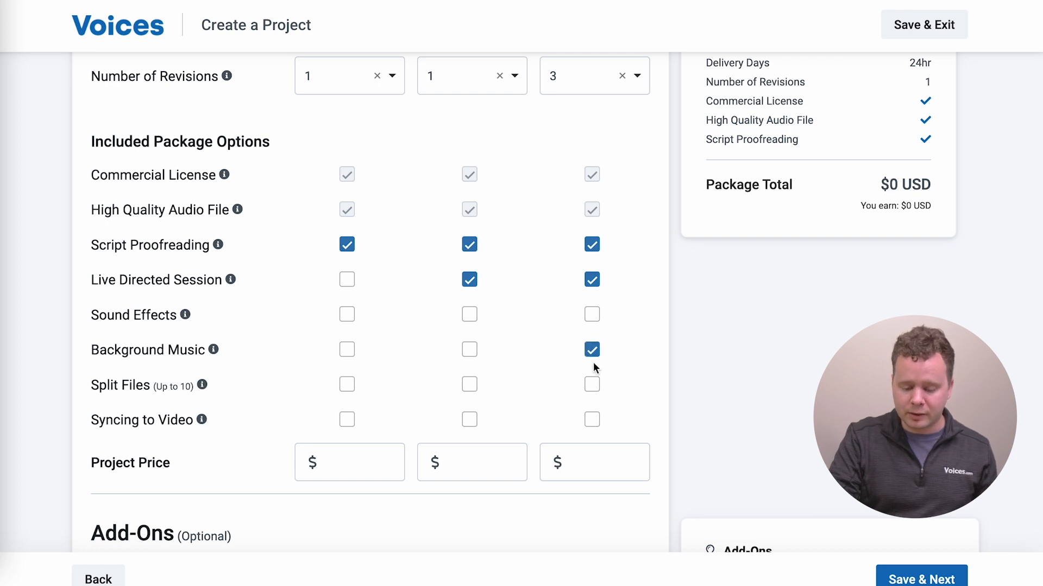
pyautogui.click(593, 384)
# - Set the project price to $250 for Essential, $500 for Enhanced and $750 for Elite
pyautogui.scroll(-1, 366, 438)
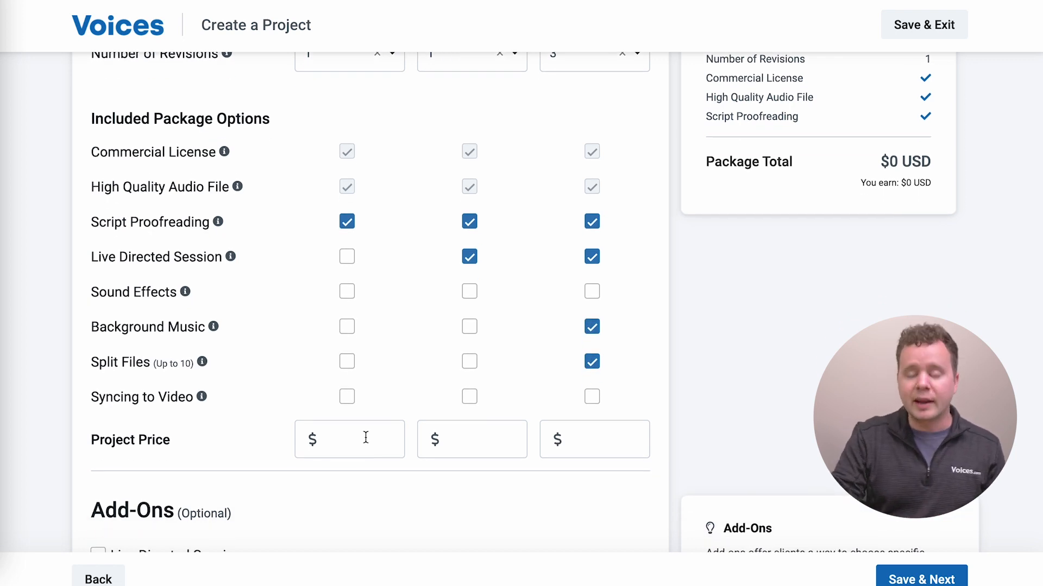
pyautogui.scroll(1, 365, 438)
pyautogui.click(360, 448)
pyautogui.write('250')
pyautogui.click(461, 462)
pyautogui.write('500')
pyautogui.click(612, 444)
pyautogui.write('750')
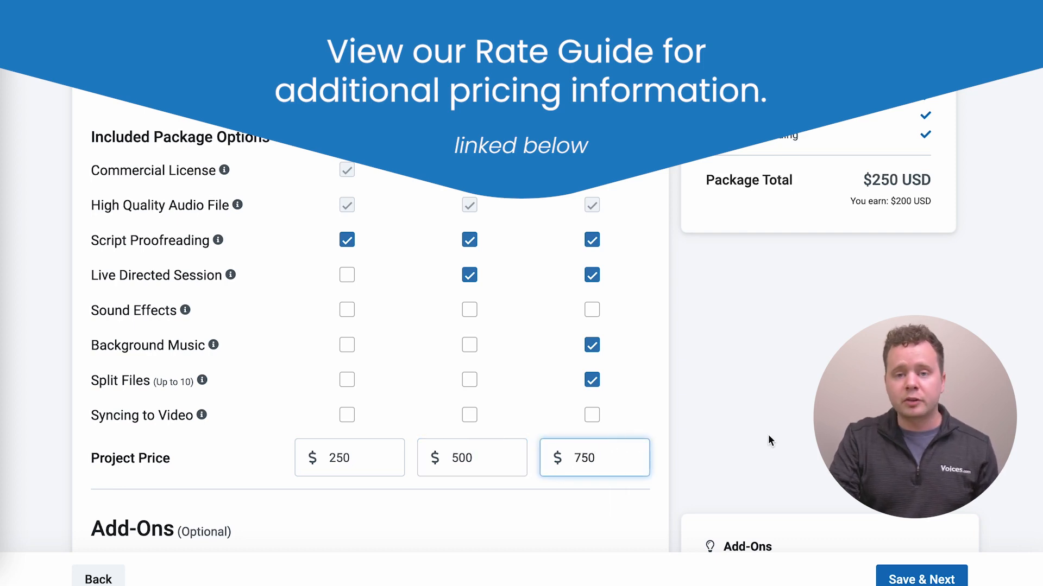
# - Preview the Enhanced and Elite order totals, and examine the Elite package's total price and the talent's earnings
pyautogui.scroll(4, 768, 434)
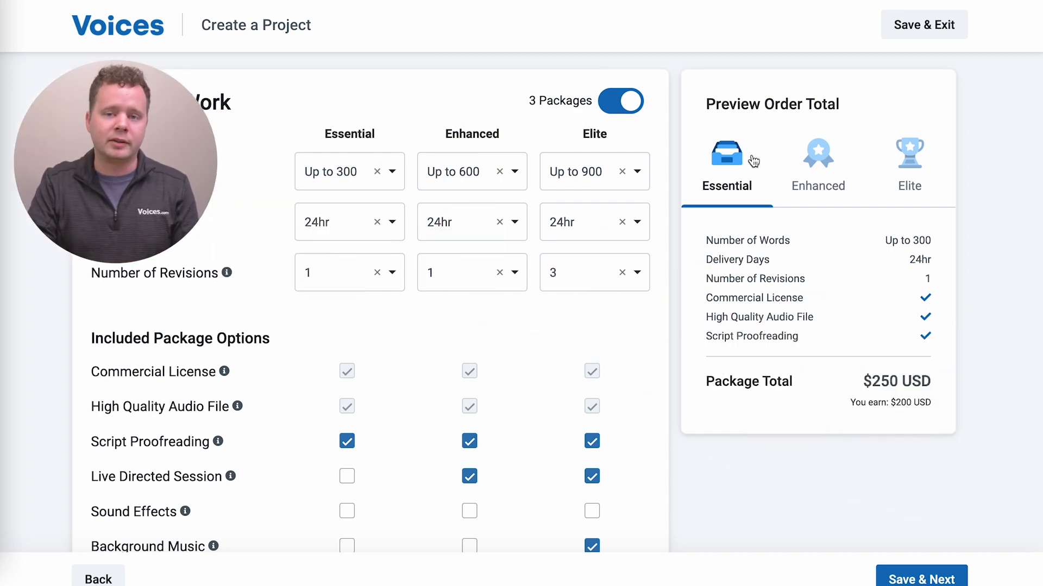
pyautogui.click(818, 157)
pyautogui.click(903, 160)
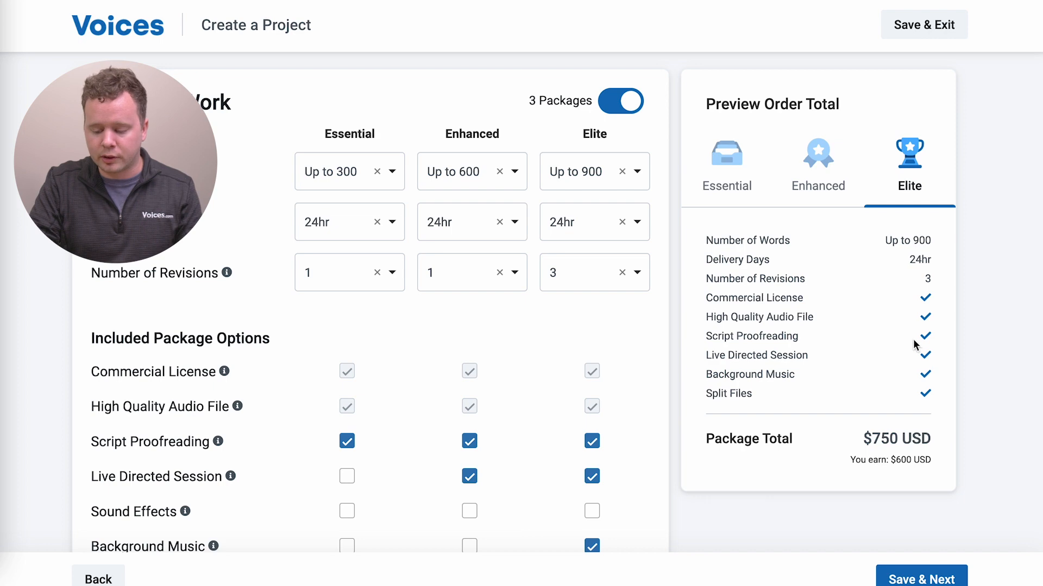
pyautogui.moveTo(872, 439); pyautogui.dragTo(931, 439)
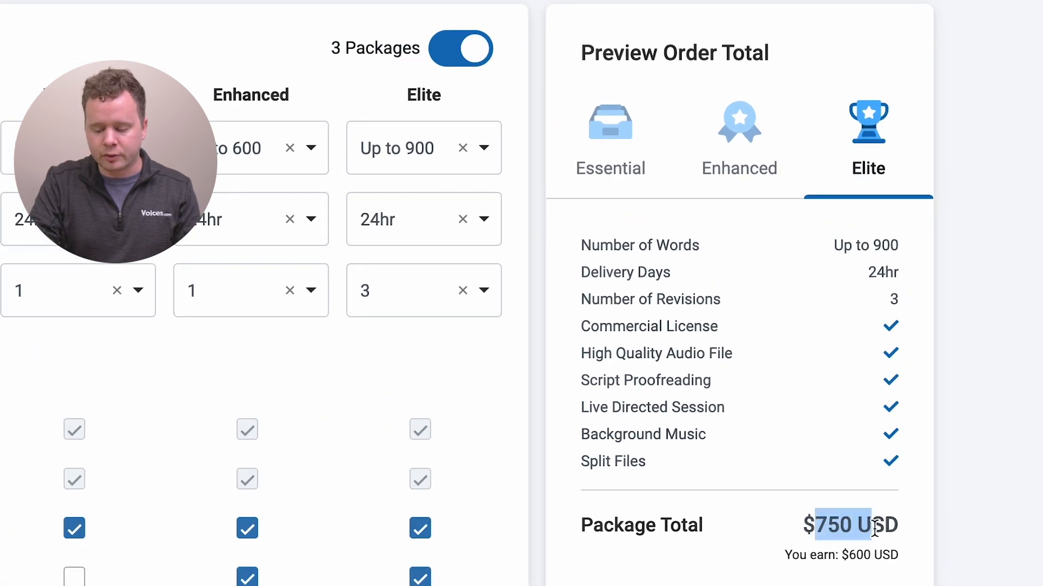
pyautogui.click(900, 528)
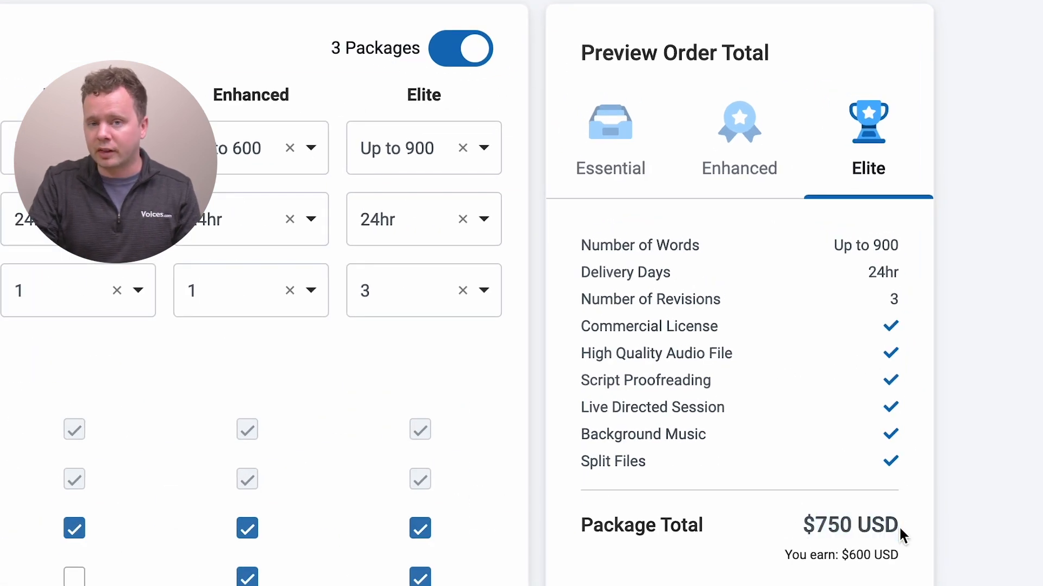
pyautogui.moveTo(792, 558); pyautogui.dragTo(876, 559)
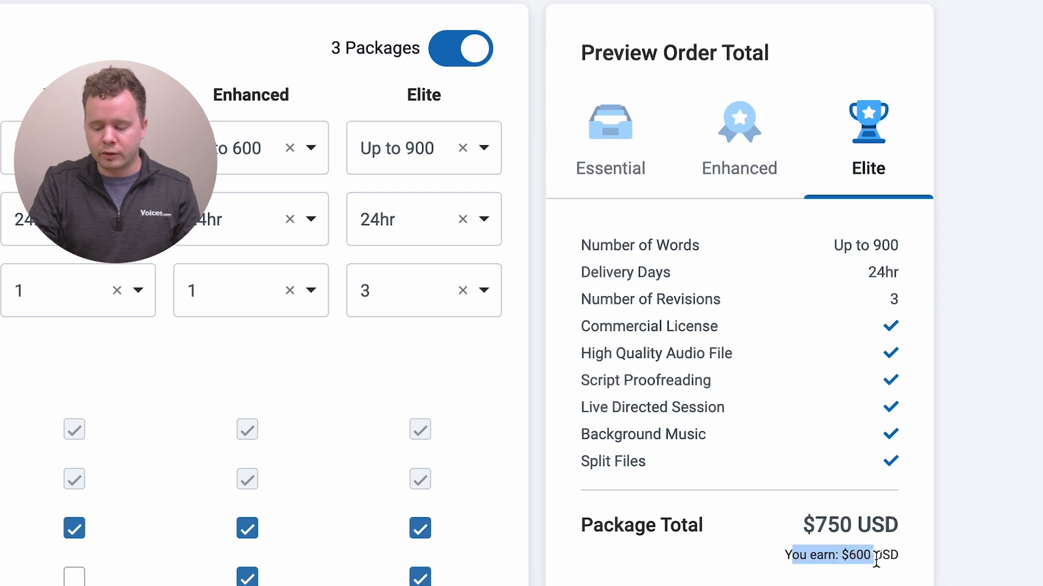
pyautogui.click(876, 560)
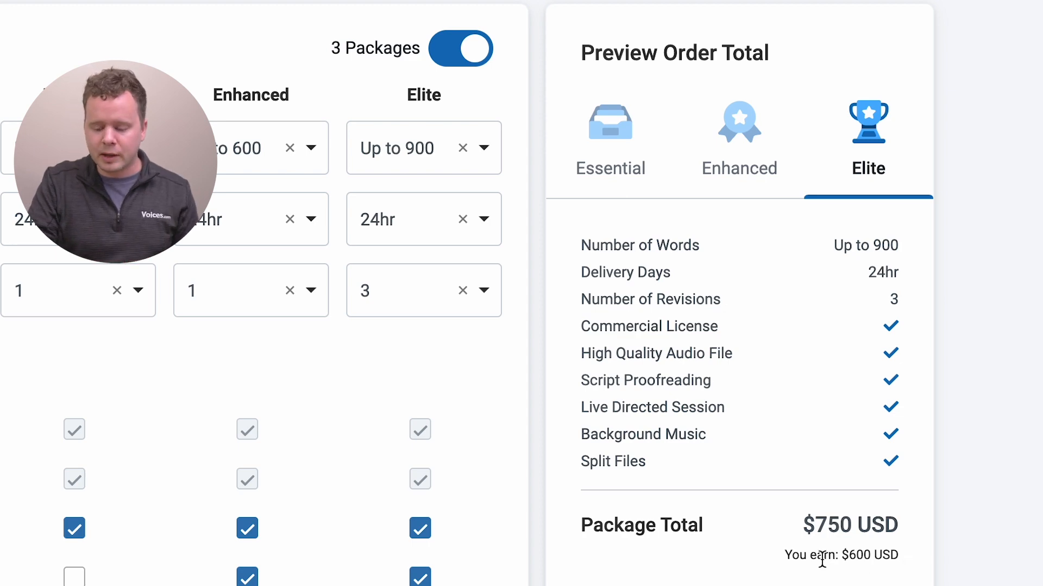
pyautogui.moveTo(792, 556); pyautogui.dragTo(914, 556)
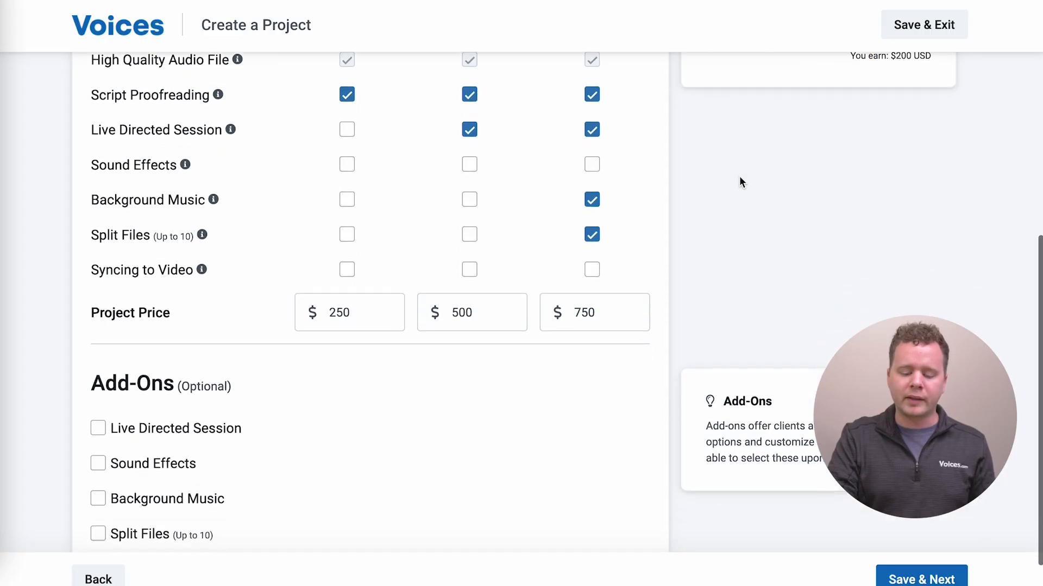
# - Offer Live Directed Session as an optional add-on priced at $50 for the Essential package
pyautogui.scroll(-2, 740, 181)
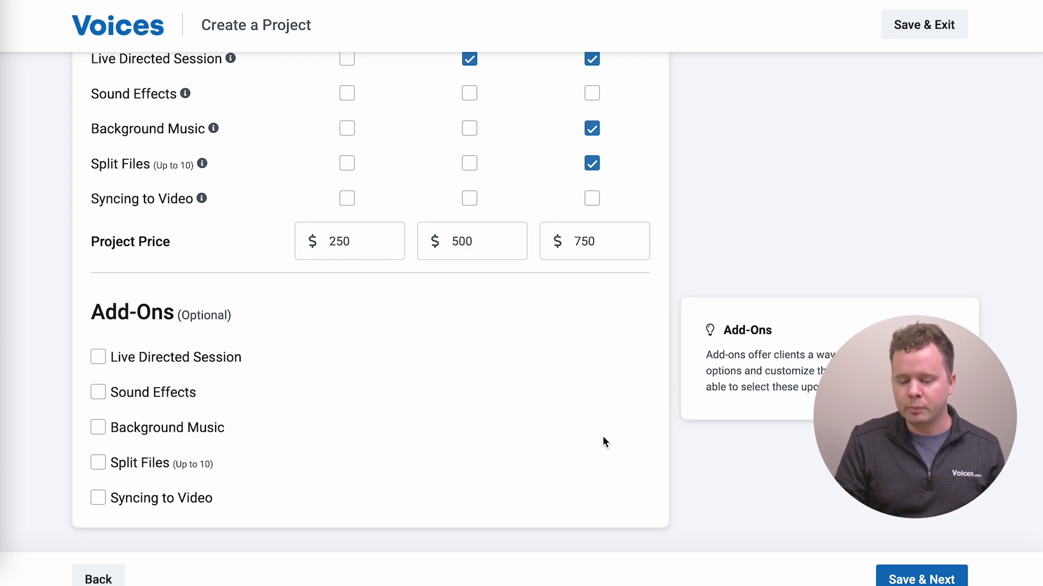
pyautogui.scroll(1, 603, 437)
pyautogui.scroll(1, 602, 439)
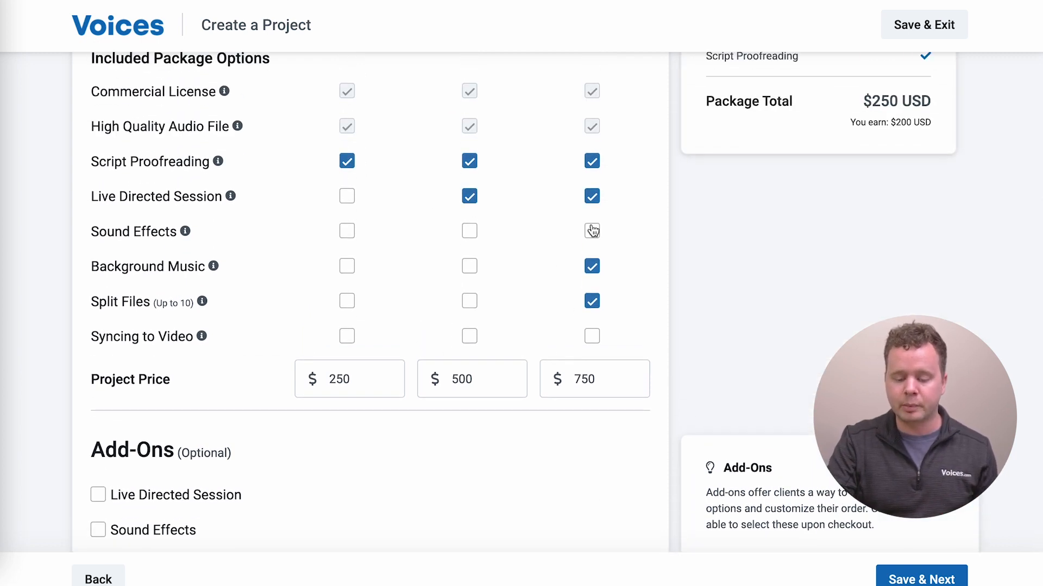
pyautogui.scroll(-2, 456, 307)
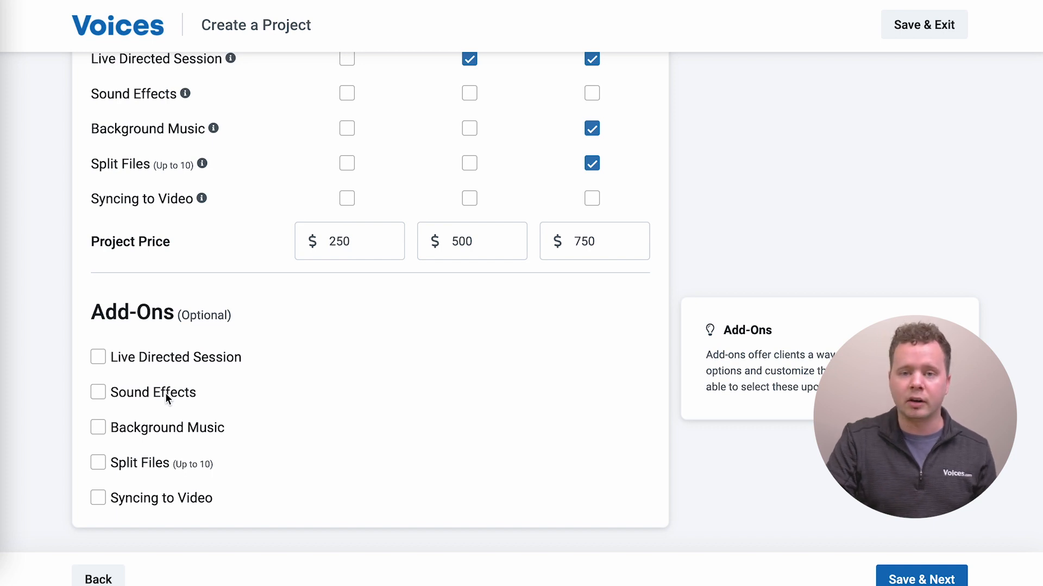
pyautogui.click(105, 360)
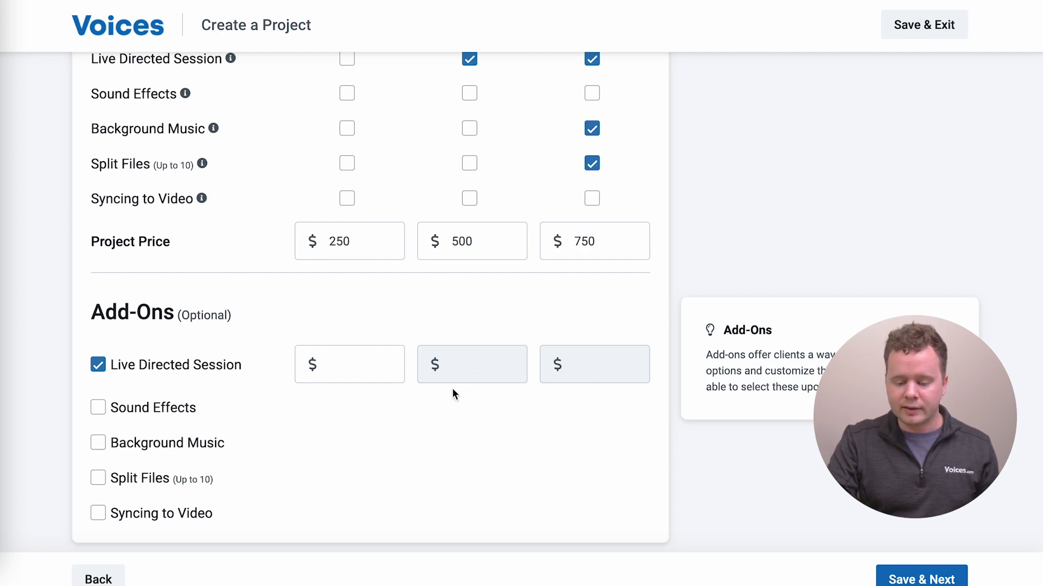
pyautogui.scroll(2, 499, 382)
pyautogui.scroll(2, 500, 382)
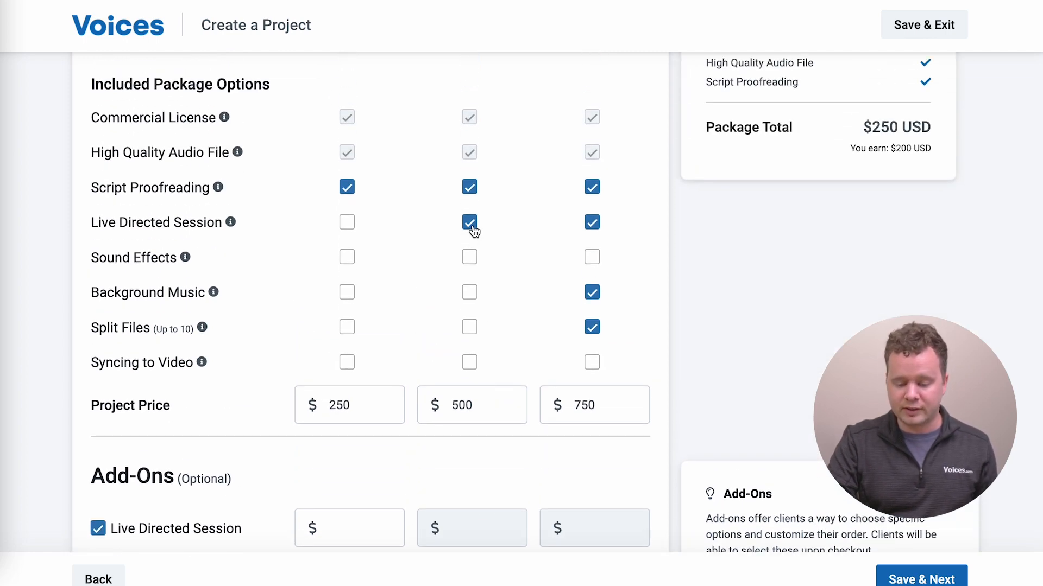
pyautogui.scroll(5, 568, 223)
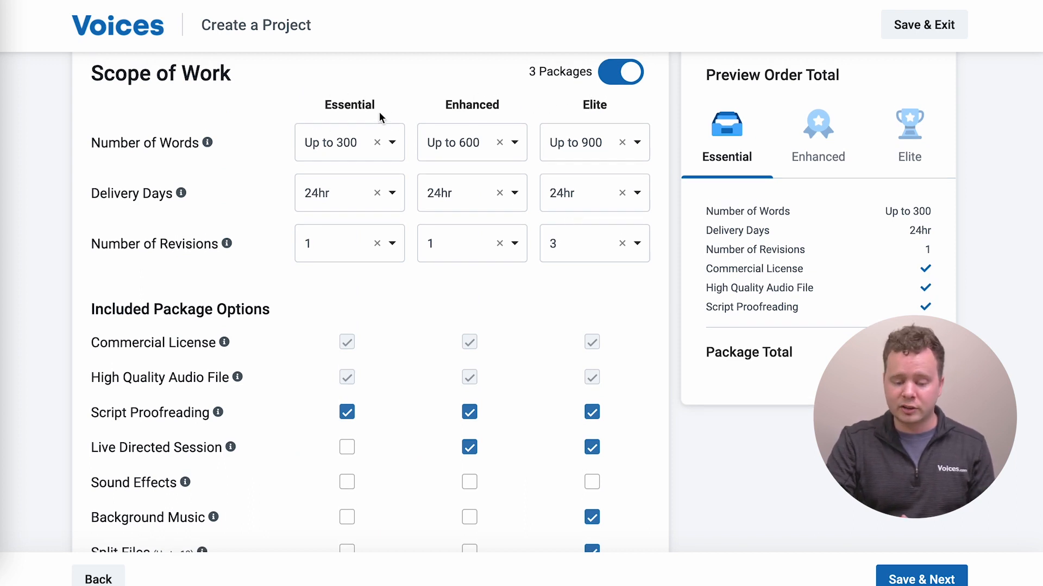
pyautogui.scroll(-8, 379, 112)
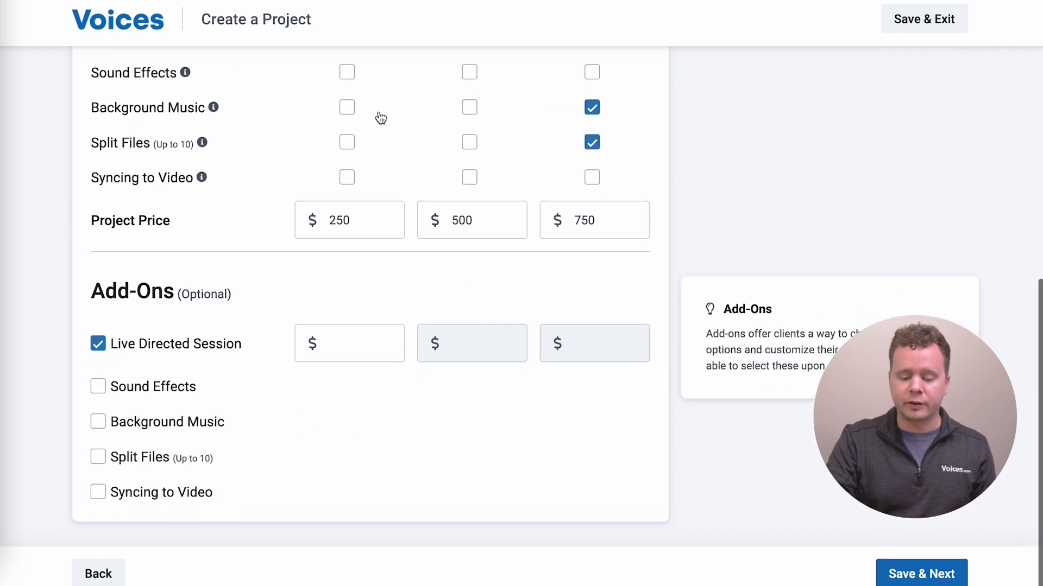
pyautogui.click(365, 349)
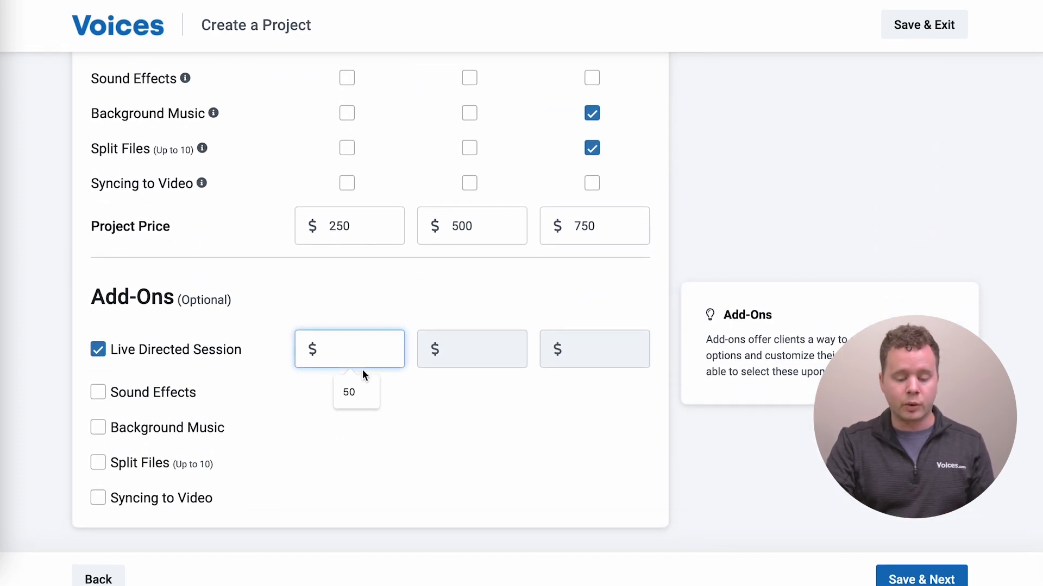
pyautogui.click(356, 388)
pyautogui.click(383, 298)
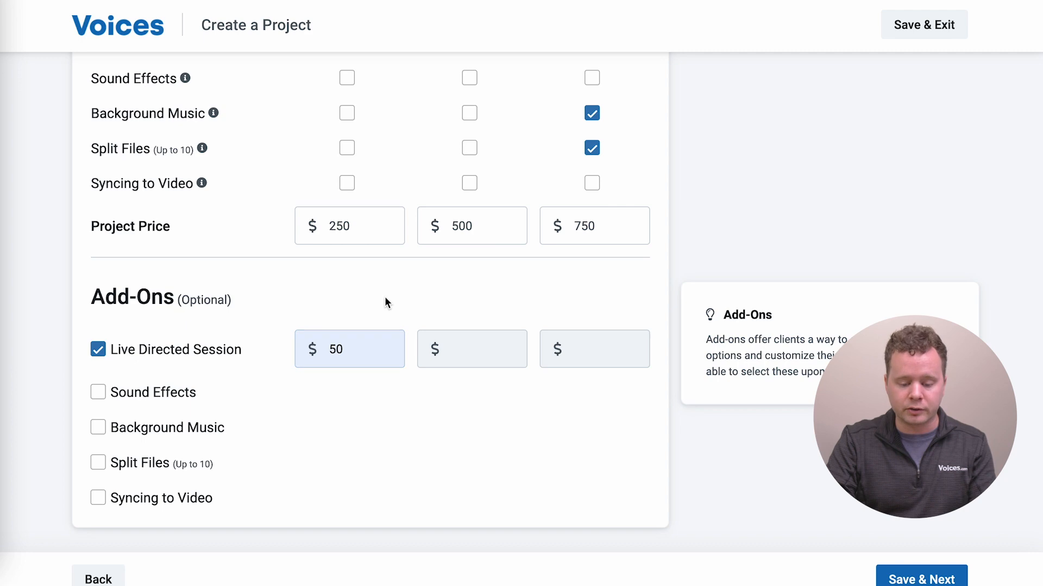
# - Review the scope of work, included options, prices and add-ons across the three packages
pyautogui.scroll(3, 385, 297)
pyautogui.scroll(5, 385, 296)
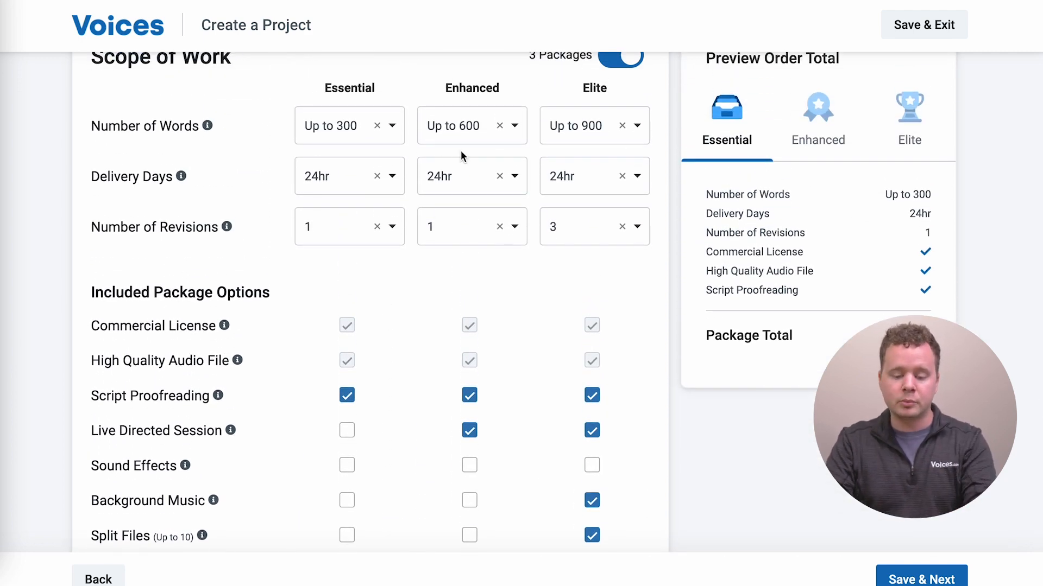
pyautogui.scroll(-1, 343, 211)
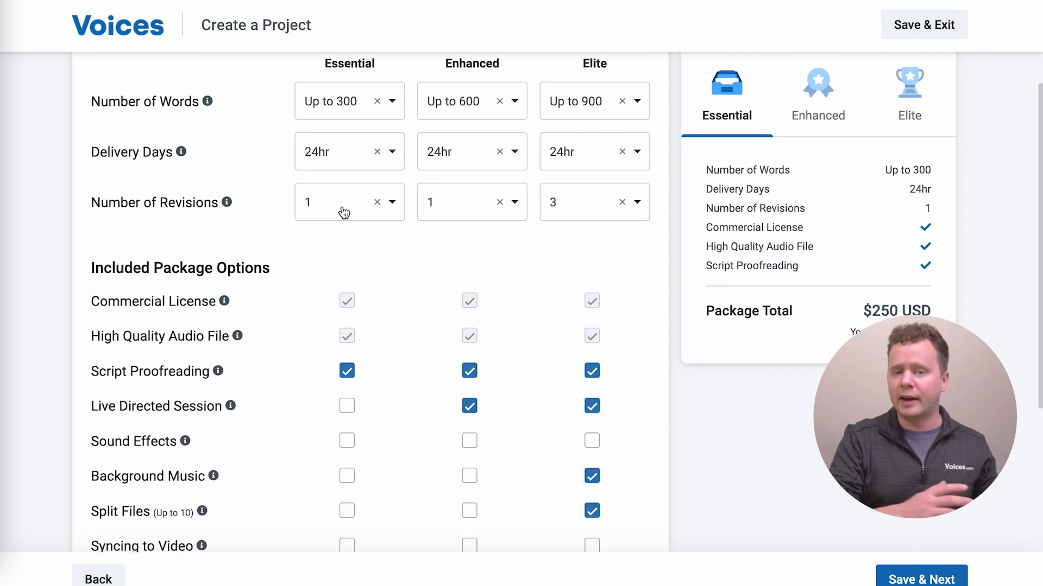
pyautogui.scroll(-1, 344, 212)
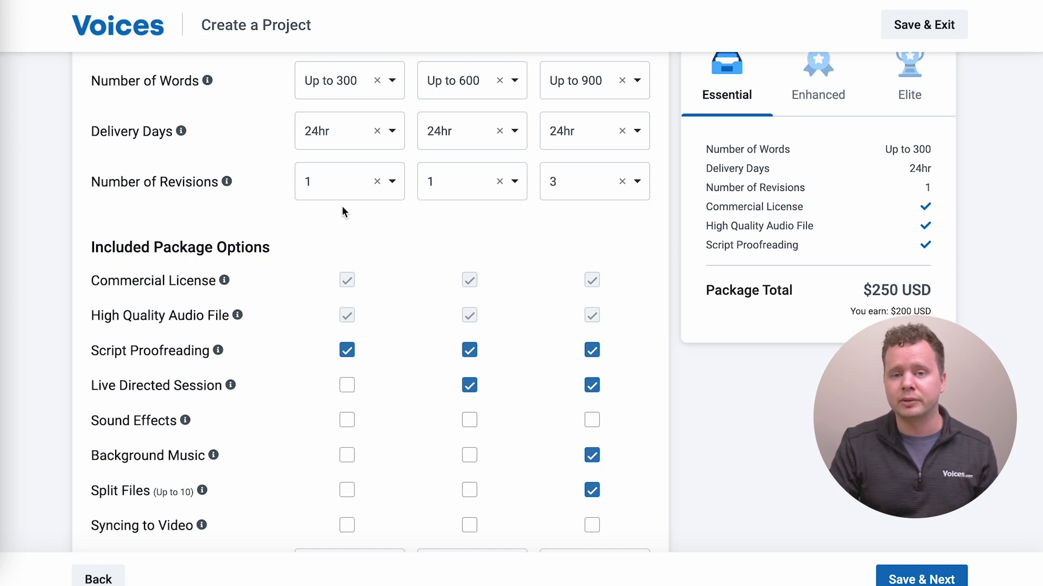
pyautogui.scroll(2, 342, 211)
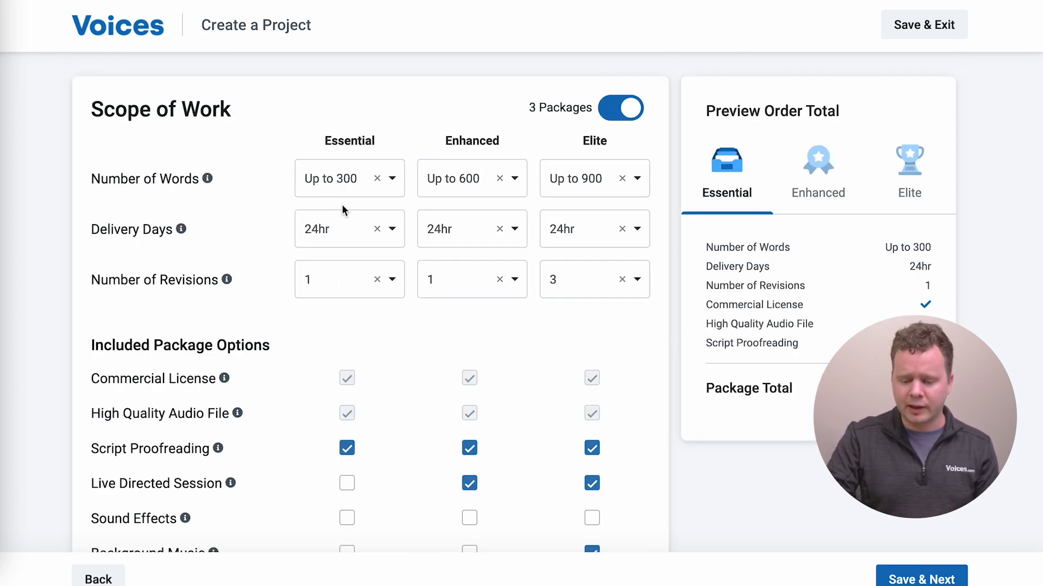
pyautogui.scroll(-1, 341, 204)
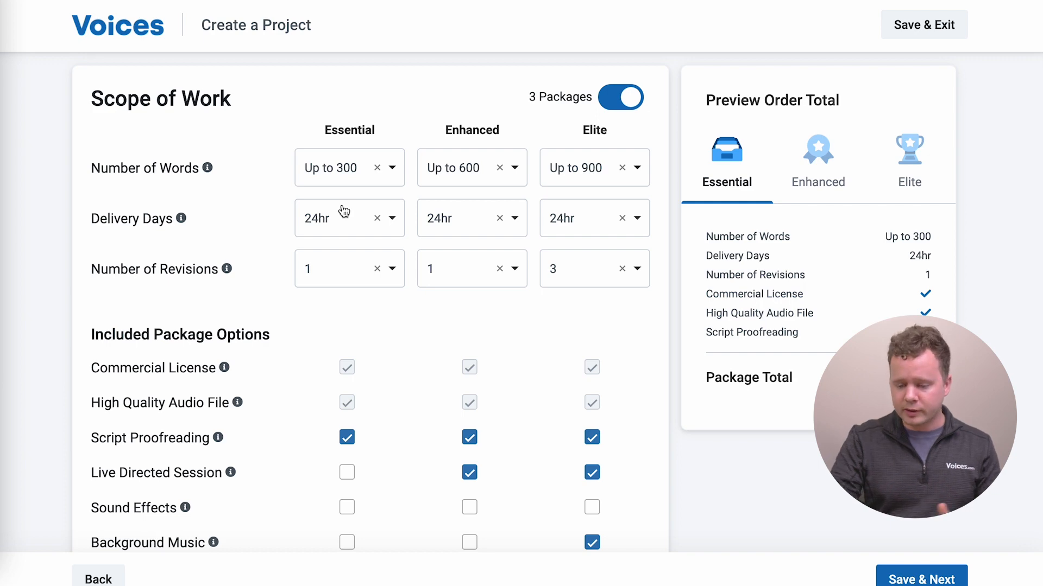
pyautogui.scroll(-3, 343, 211)
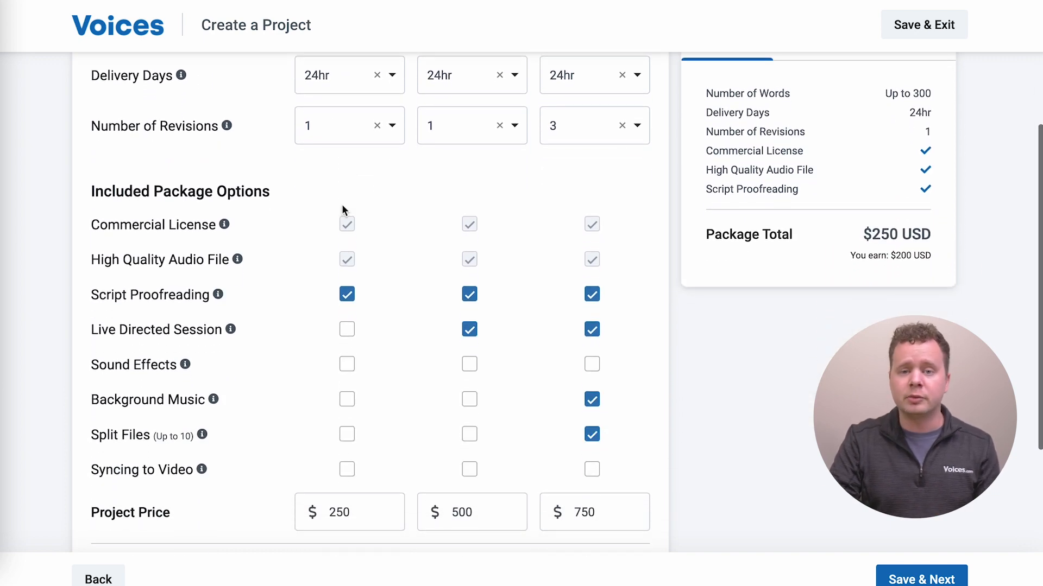
pyautogui.scroll(-5, 342, 205)
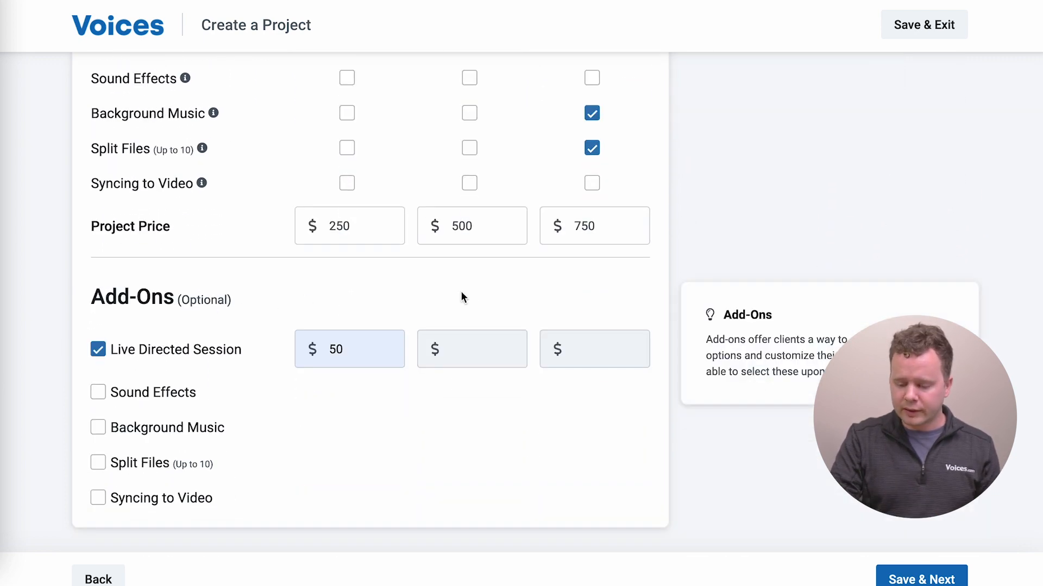
# - Save the pricing and enter a project summary offering a natural, warm American female voice for 2-5 minute Elearning videos, delivered in under 48 hours
pyautogui.click(960, 578)
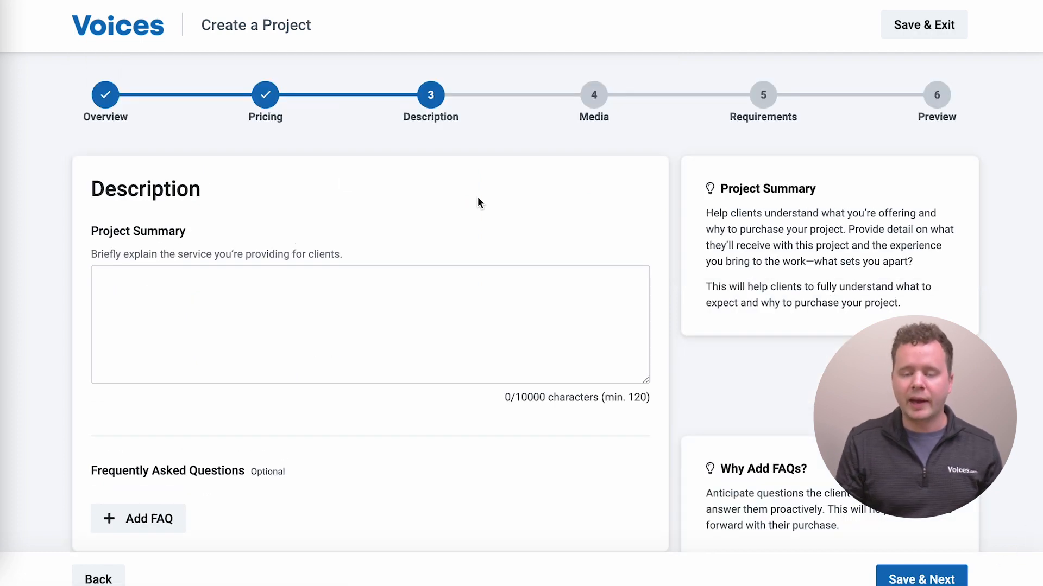
pyautogui.click(288, 300)
pyautogui.write('If you are looking for a natural, warm American female voice that is approachable yet professional, let’s get to work!  I will provide you with voice over for your Elearning video of 2-5 minutes. I deliver high-quality files, split to your specifications in under 48 hours!  With more than 15 years of experience, a professional studio, and over 25 Elearning videos under my belt, I’m confident that I’ll be the right voice for you.')
pyautogui.scroll(3, 413, 347)
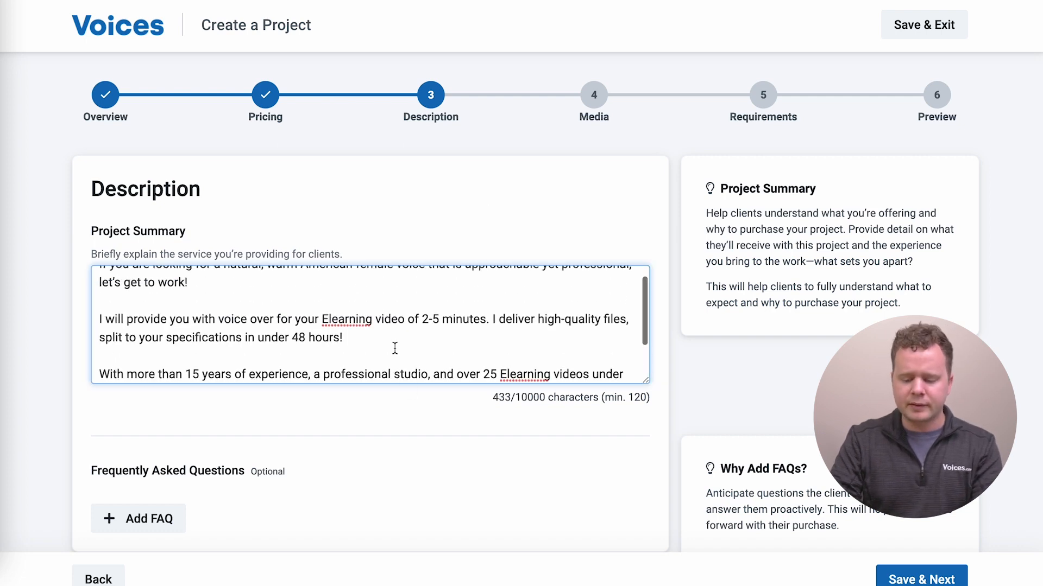
pyautogui.scroll(-3, 394, 349)
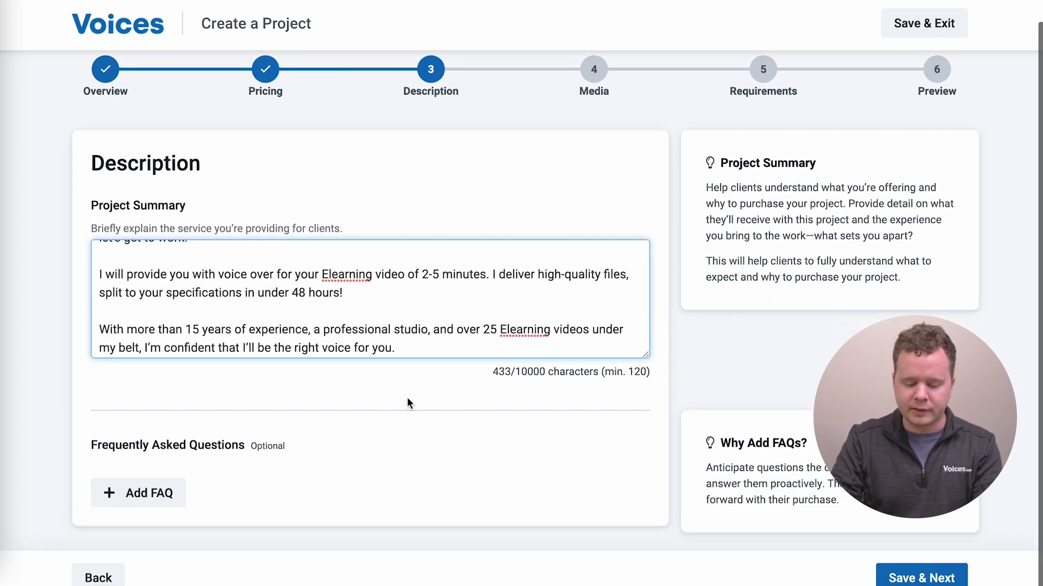
# - Save the project description and upload microphone-g5a4f77b96_1280.jpg as the project image
pyautogui.click(406, 397)
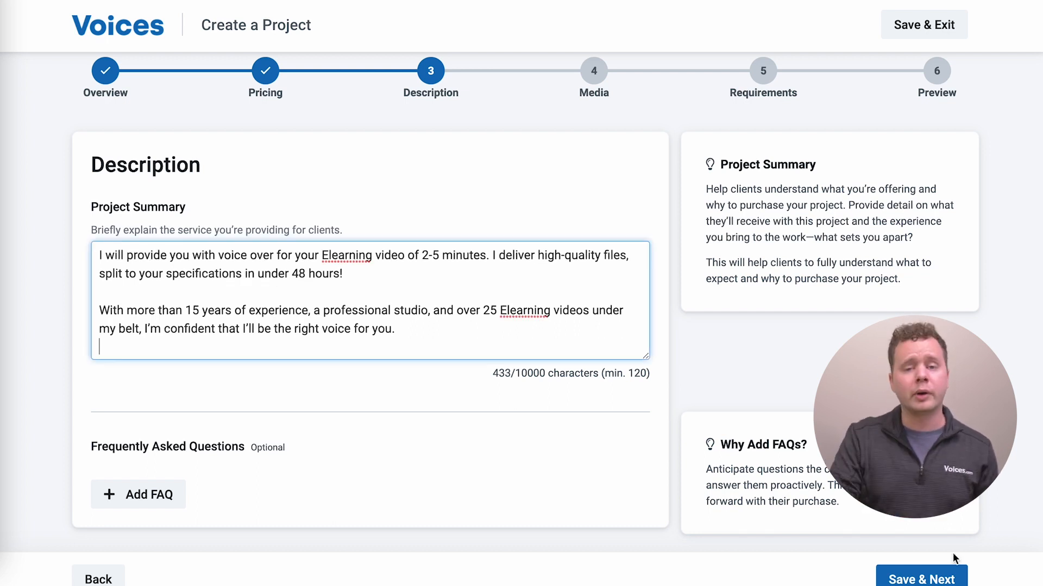
pyautogui.click(948, 577)
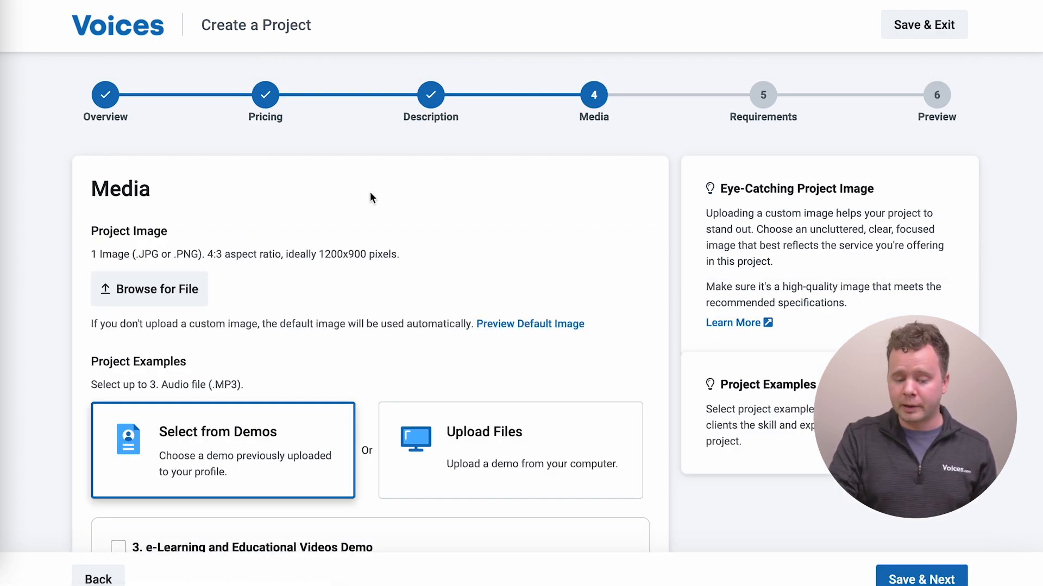
pyautogui.click(178, 284)
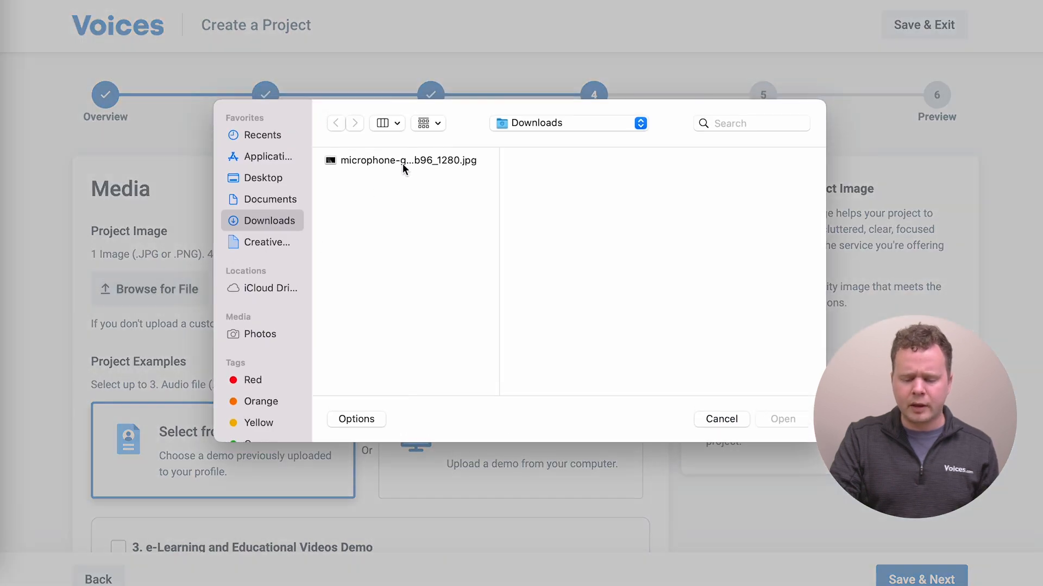
pyautogui.click(402, 162)
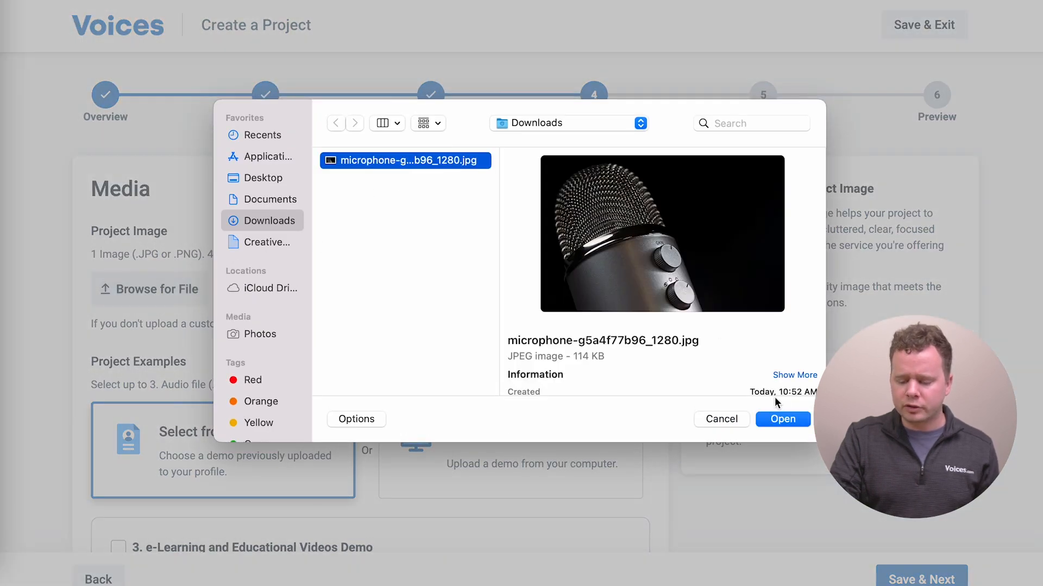
pyautogui.click(800, 421)
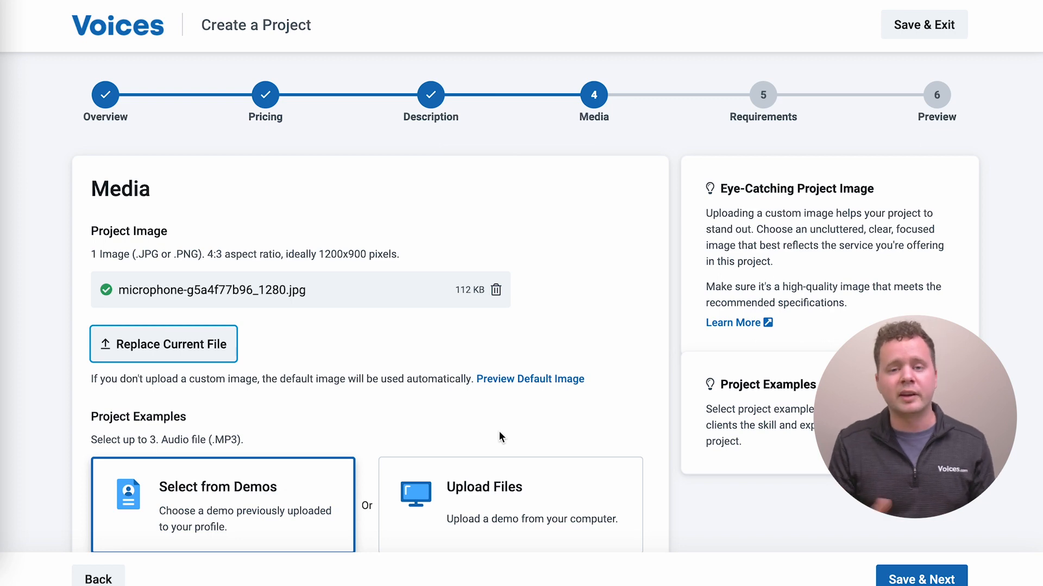
# - Choose the e-Learning and Educational Videos Demo and the Educational/Narrational Demo-Technical as project examples from the existing demos
pyautogui.scroll(-1, 498, 431)
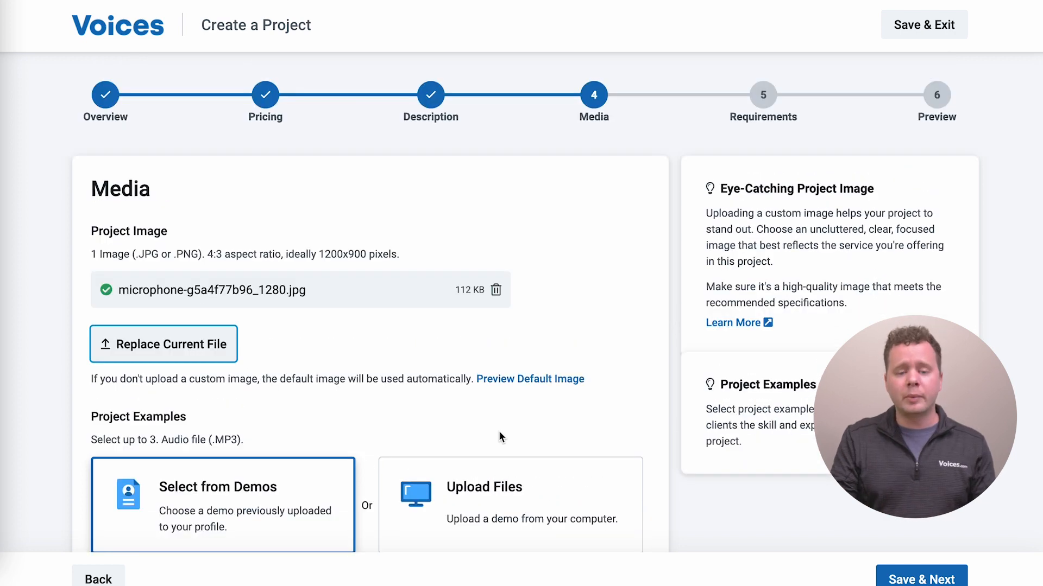
pyautogui.scroll(-5, 499, 431)
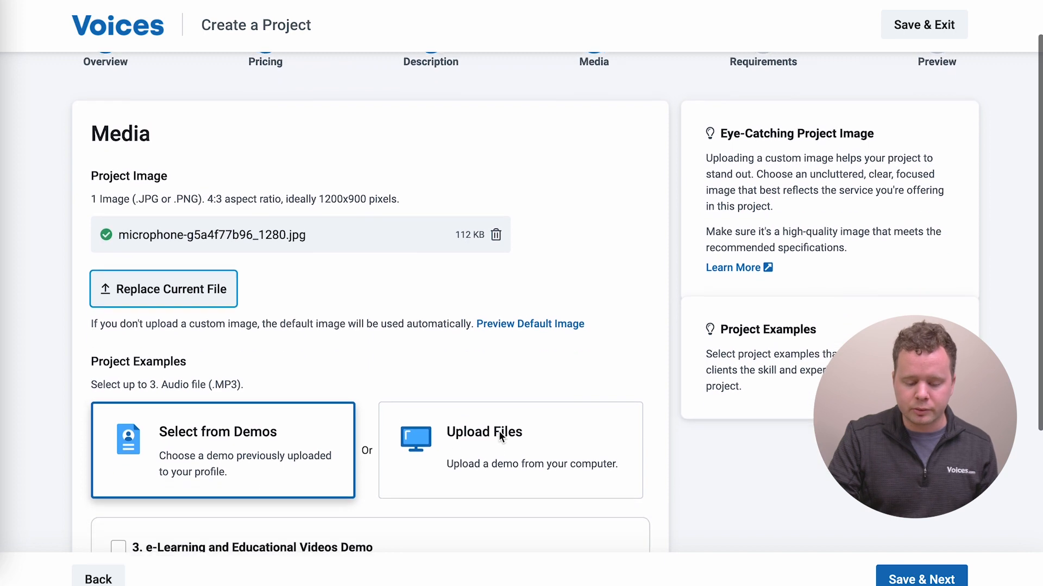
pyautogui.scroll(-1, 498, 431)
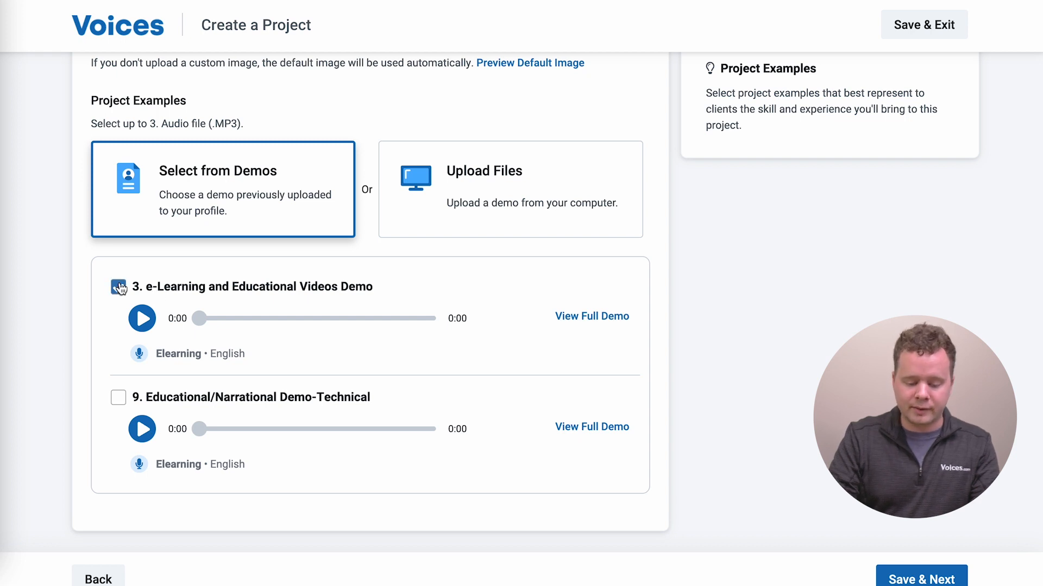
pyautogui.click(119, 397)
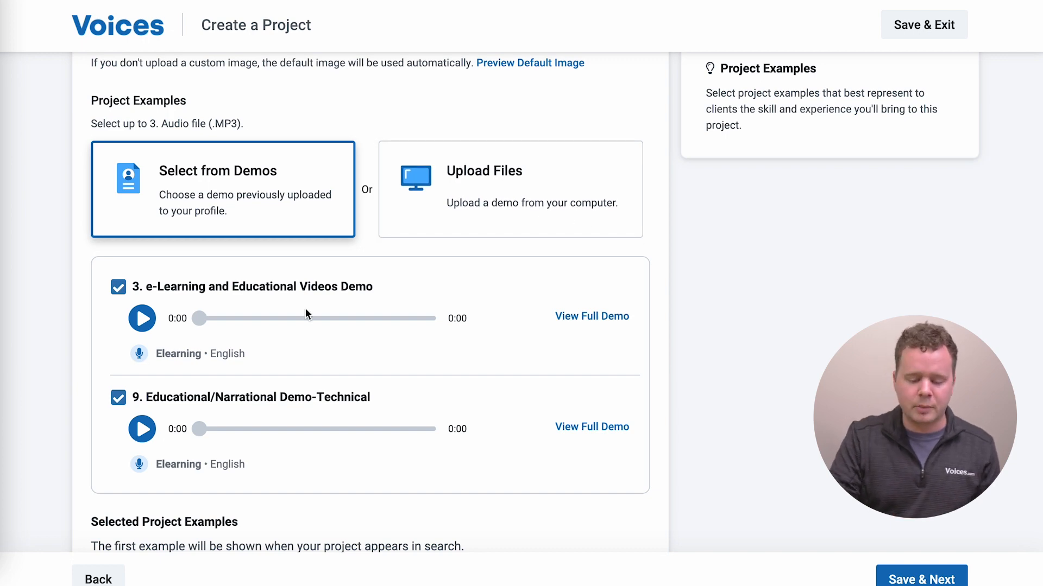
pyautogui.scroll(-1, 367, 398)
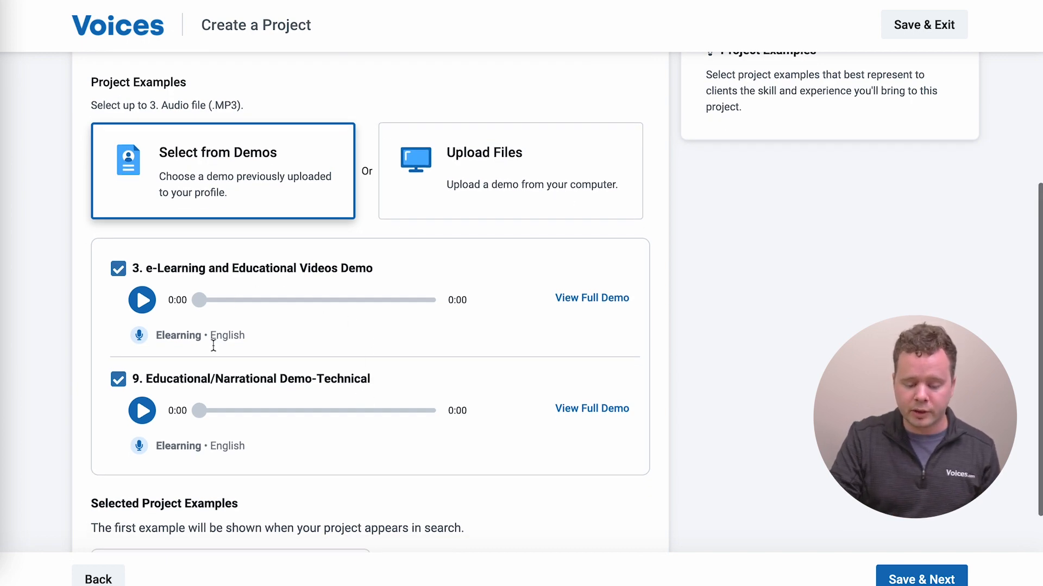
pyautogui.scroll(-3, 279, 410)
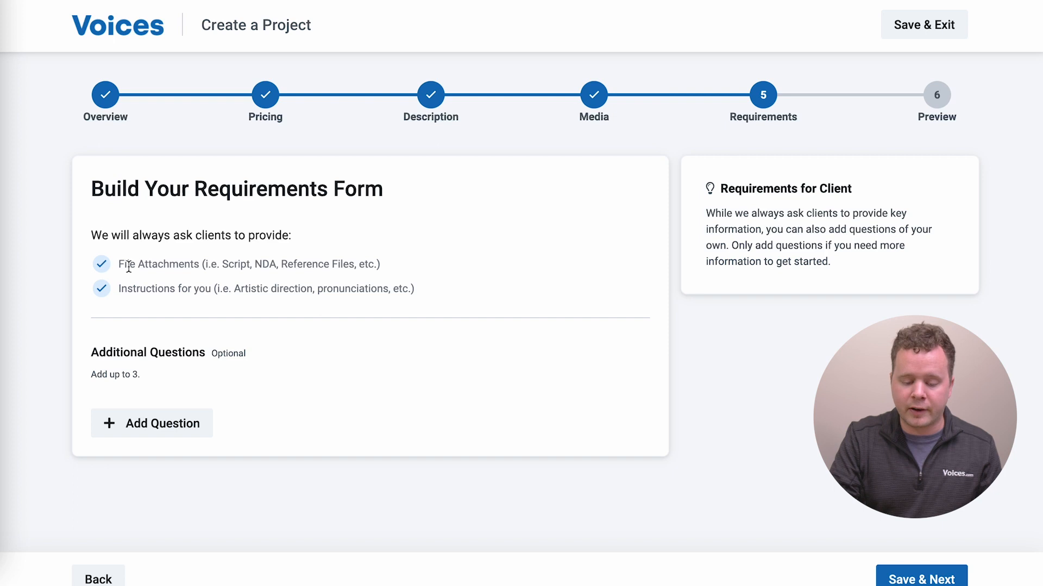
# - Review the information clients must always provide and save the requirements form without additional questions
pyautogui.moveTo(129, 267); pyautogui.dragTo(188, 266)
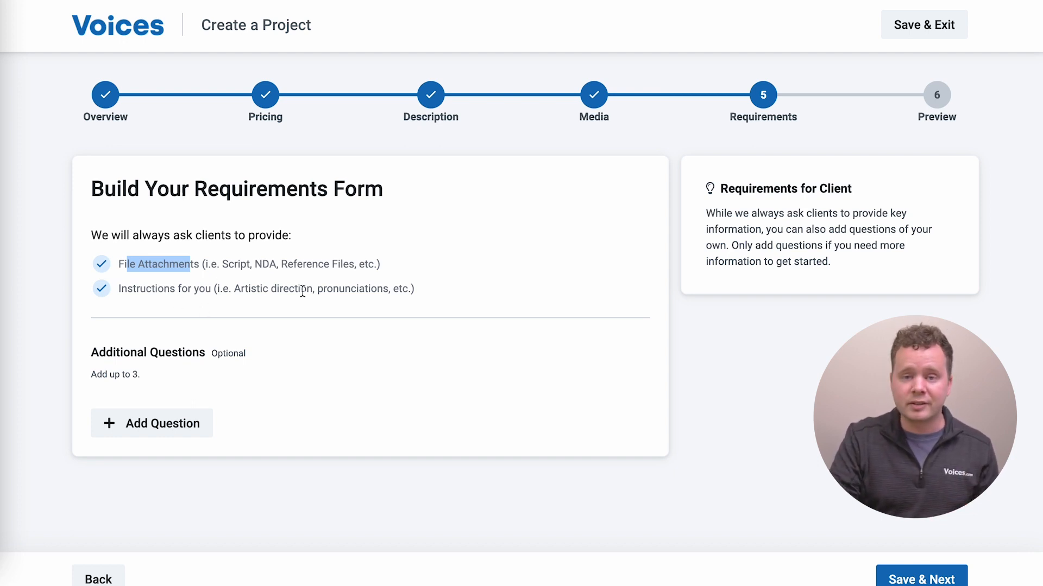
pyautogui.click(269, 374)
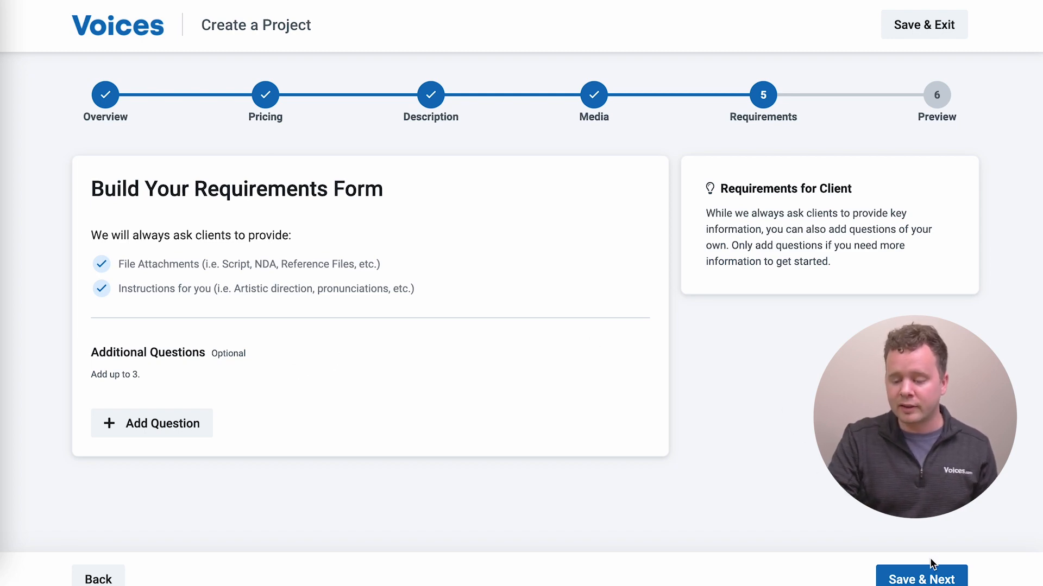
pyautogui.click(923, 578)
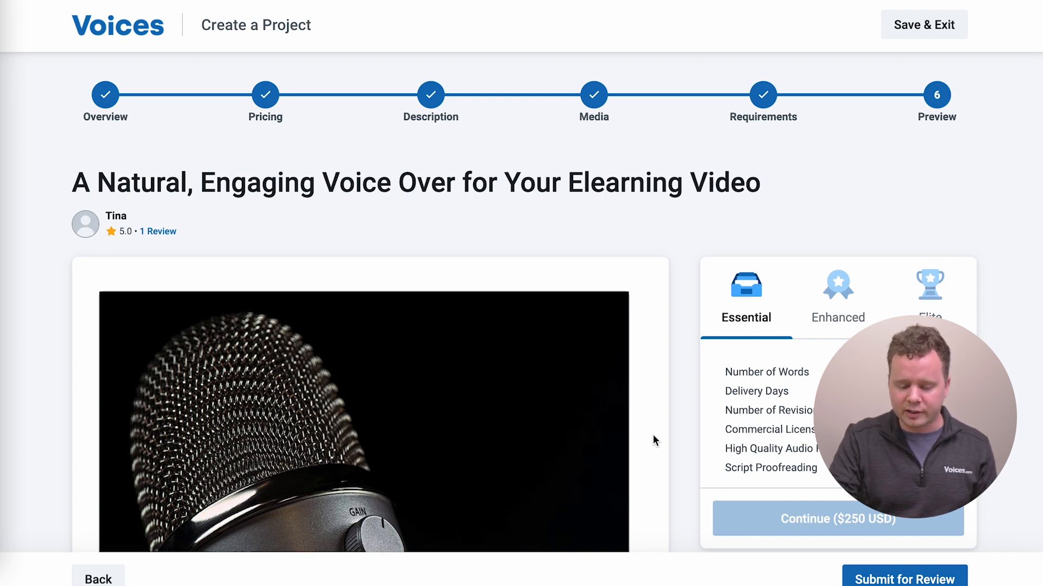
# - Examine the project preview's image, audio examples, Enhanced and Elite packages, project details, vocal characteristics and package comparison
pyautogui.scroll(-2, 652, 435)
pyautogui.scroll(-3, 652, 435)
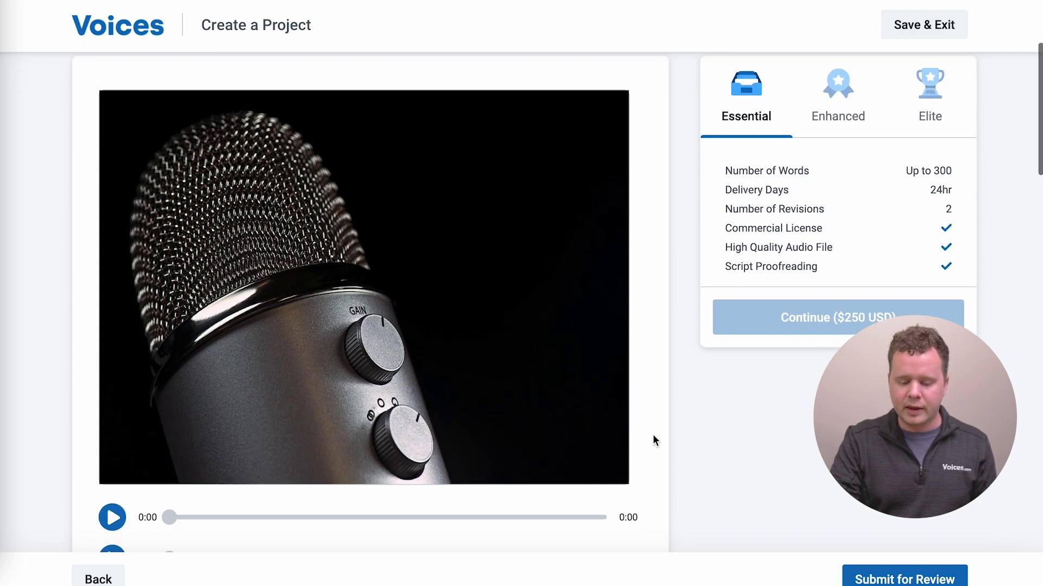
pyautogui.scroll(-2, 461, 361)
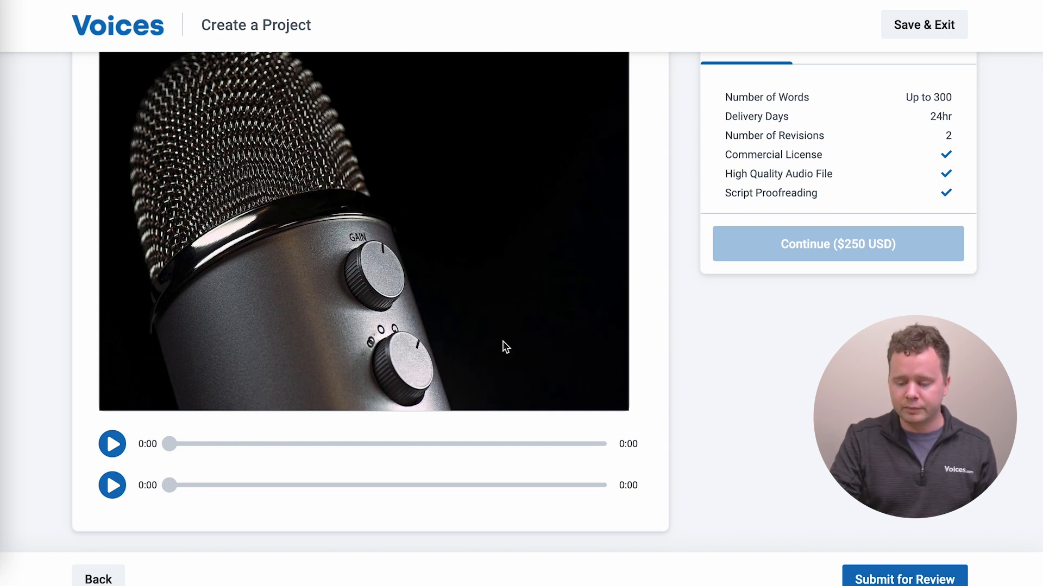
pyautogui.scroll(2, 598, 368)
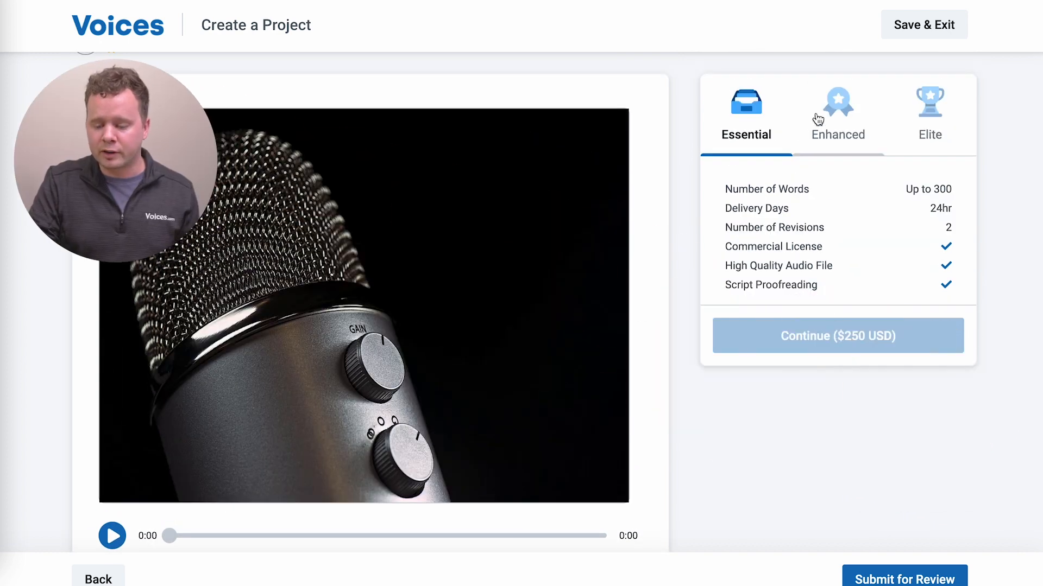
pyautogui.click(824, 118)
pyautogui.click(902, 113)
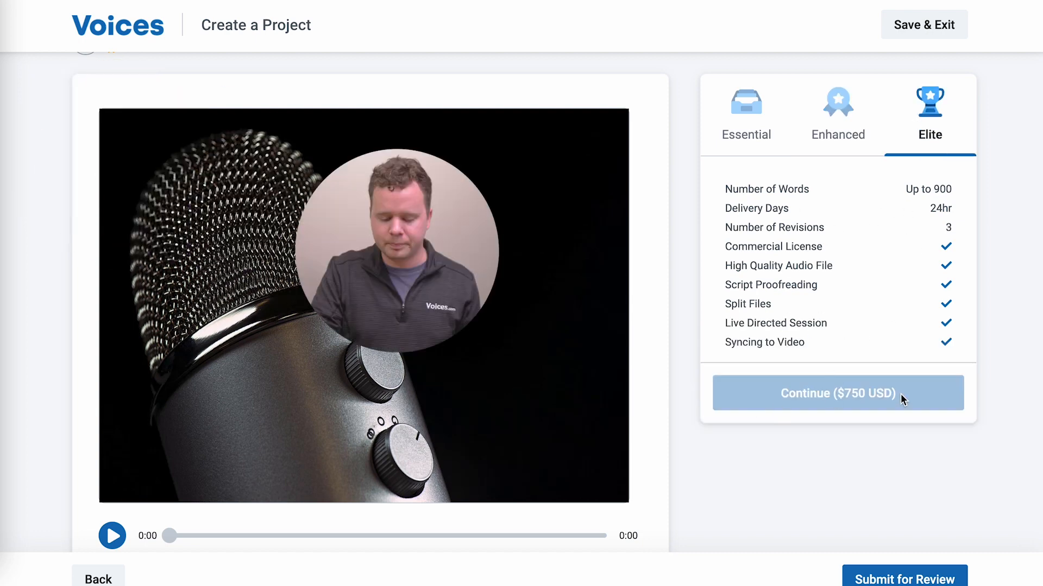
pyautogui.scroll(-7, 900, 393)
pyautogui.scroll(-3, 900, 393)
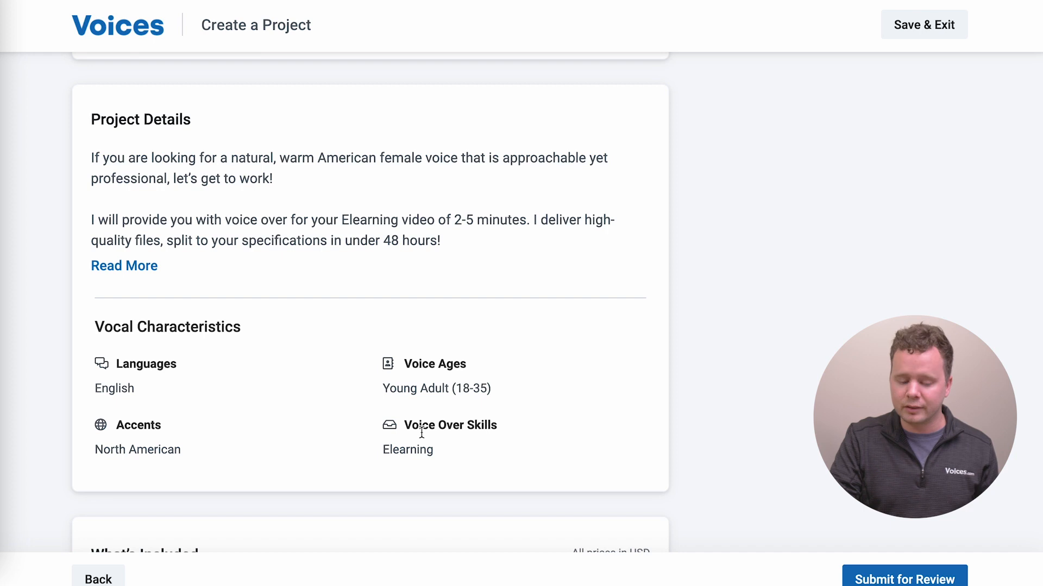
pyautogui.scroll(-4, 422, 431)
pyautogui.scroll(-5, 421, 432)
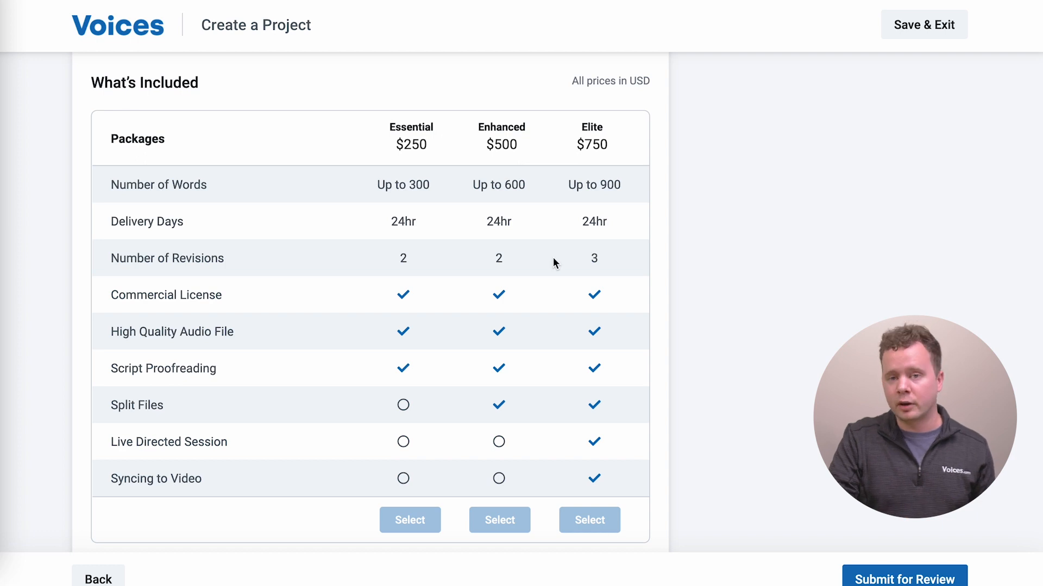
# - Check the Live Directed Session add-on and the FAQ in the preview, and submit the project for review
pyautogui.scroll(-1, 553, 312)
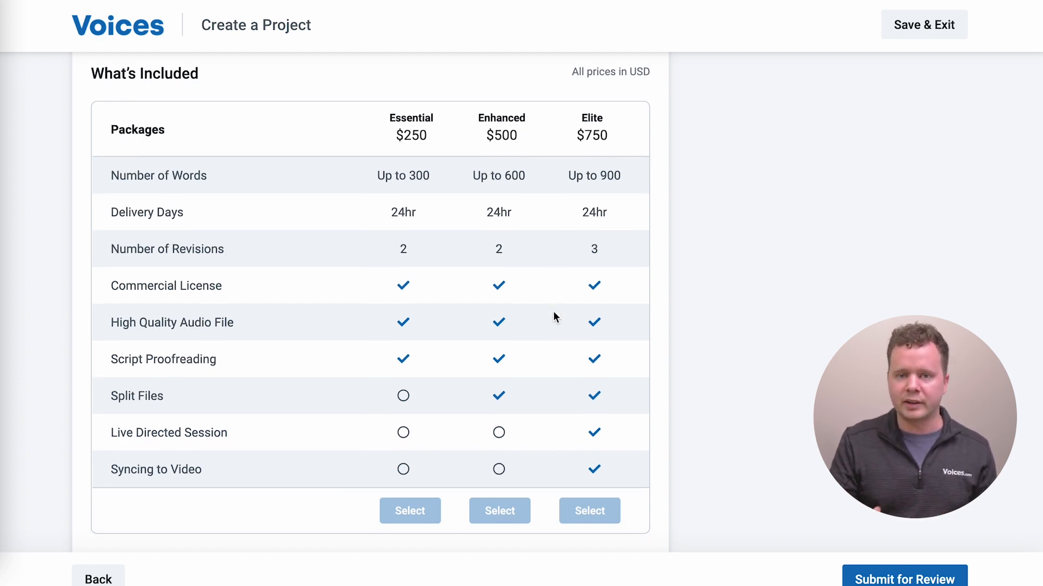
pyautogui.scroll(-3, 553, 311)
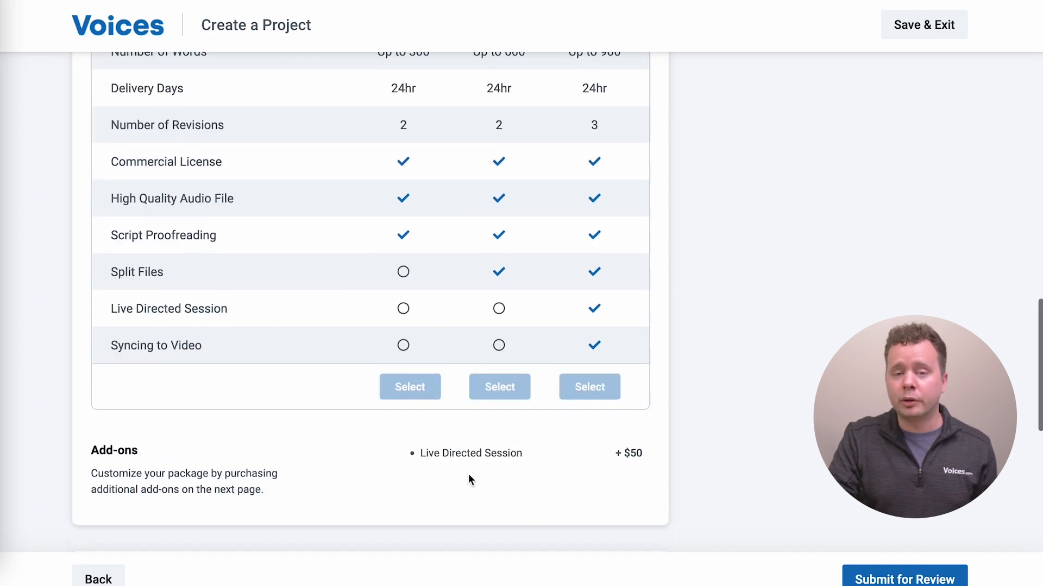
pyautogui.moveTo(419, 468); pyautogui.dragTo(521, 468)
pyautogui.click(540, 468)
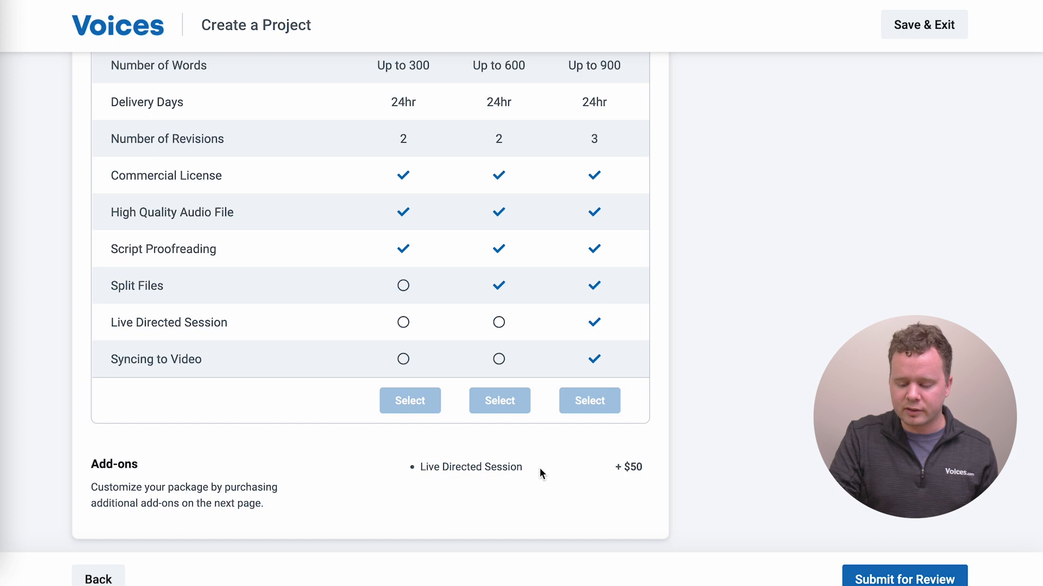
pyautogui.scroll(-3, 623, 468)
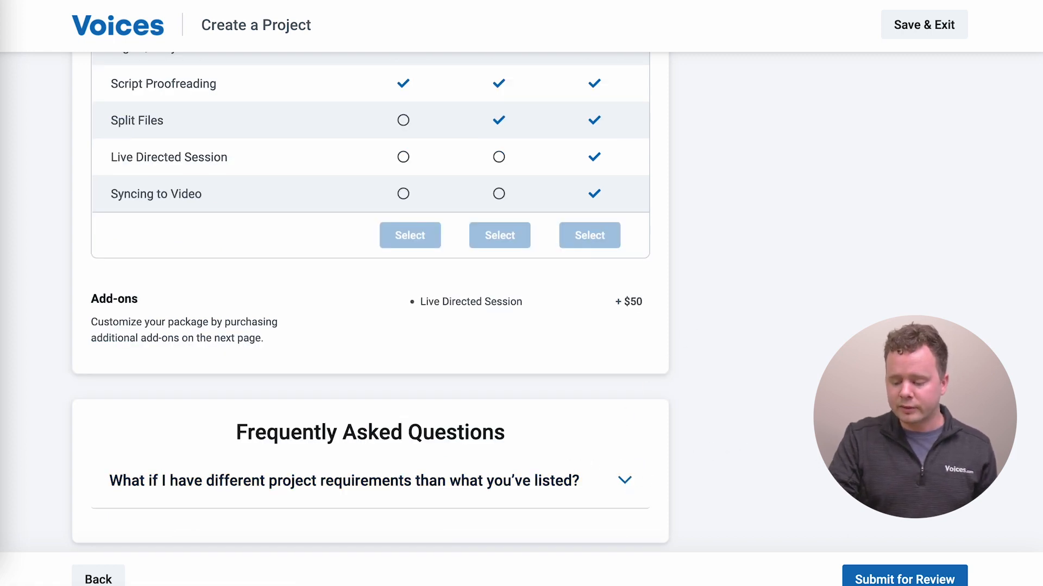
pyautogui.click(892, 576)
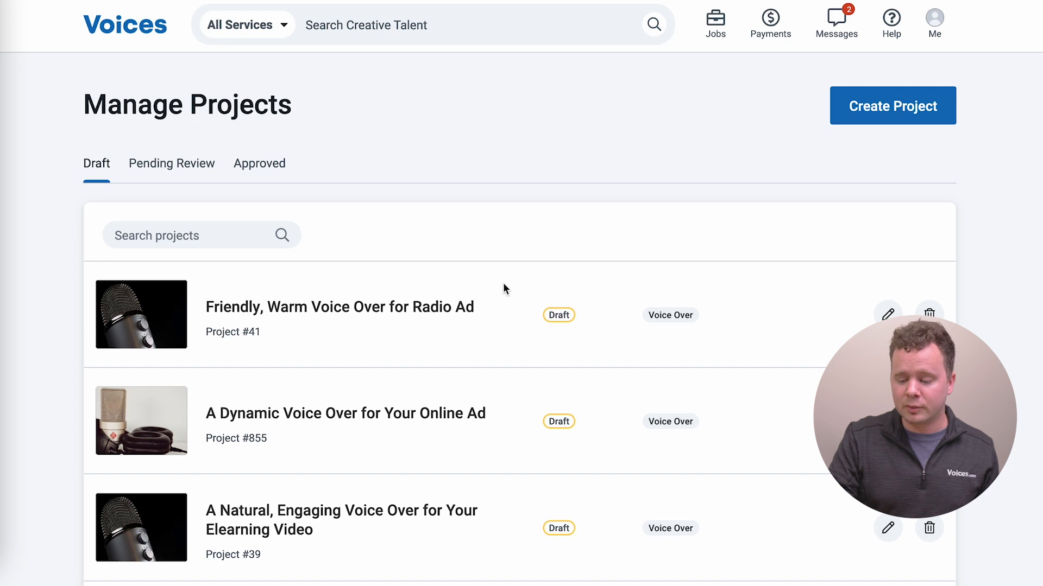
# - Open the draft project "Friendly, Warm Voice Over for Radio Ad" at its pricing stage and include Sound Effects in the package
pyautogui.click(886, 315)
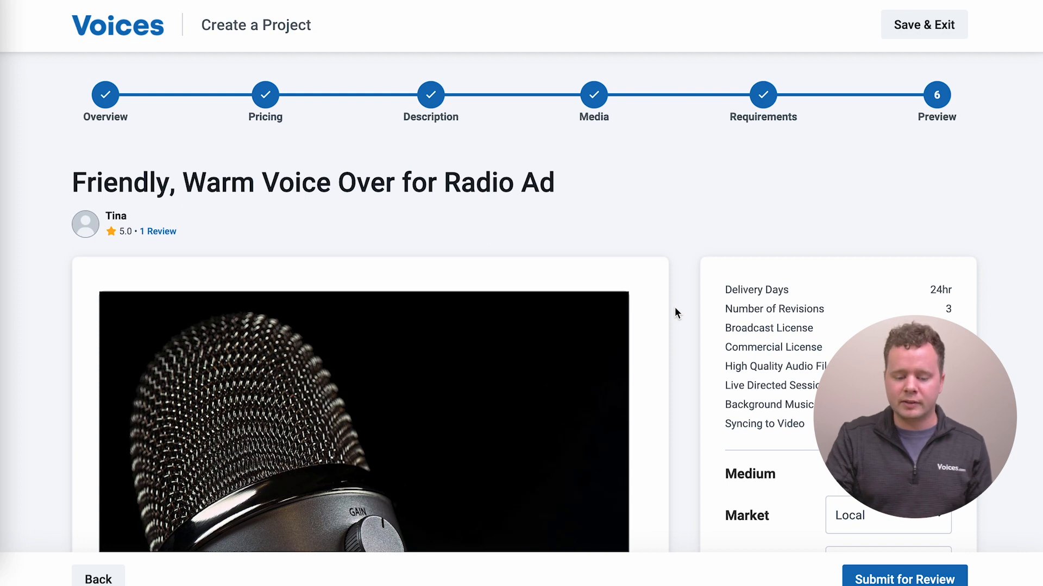
pyautogui.click(265, 101)
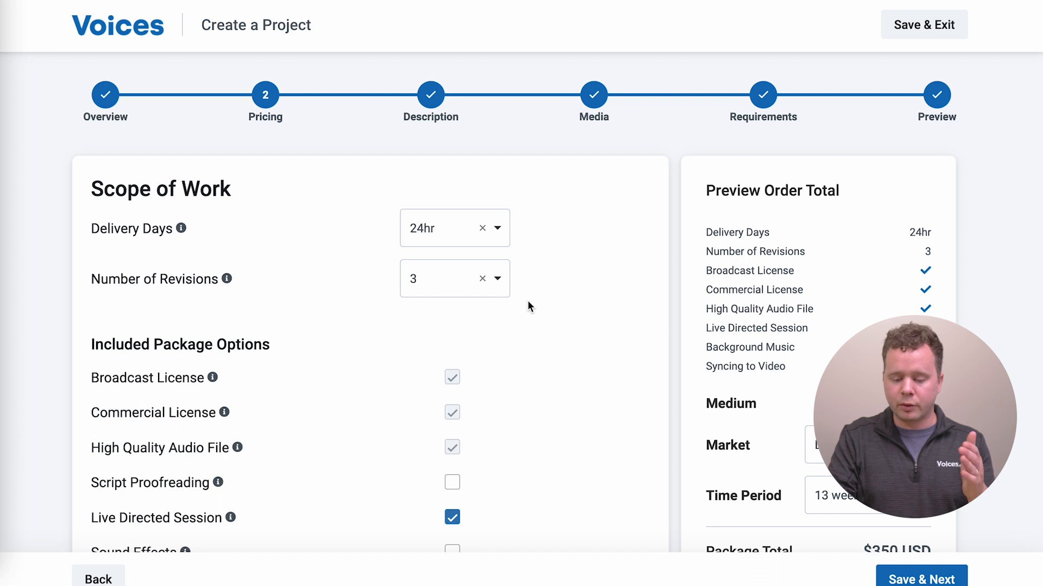
pyautogui.scroll(-1, 528, 306)
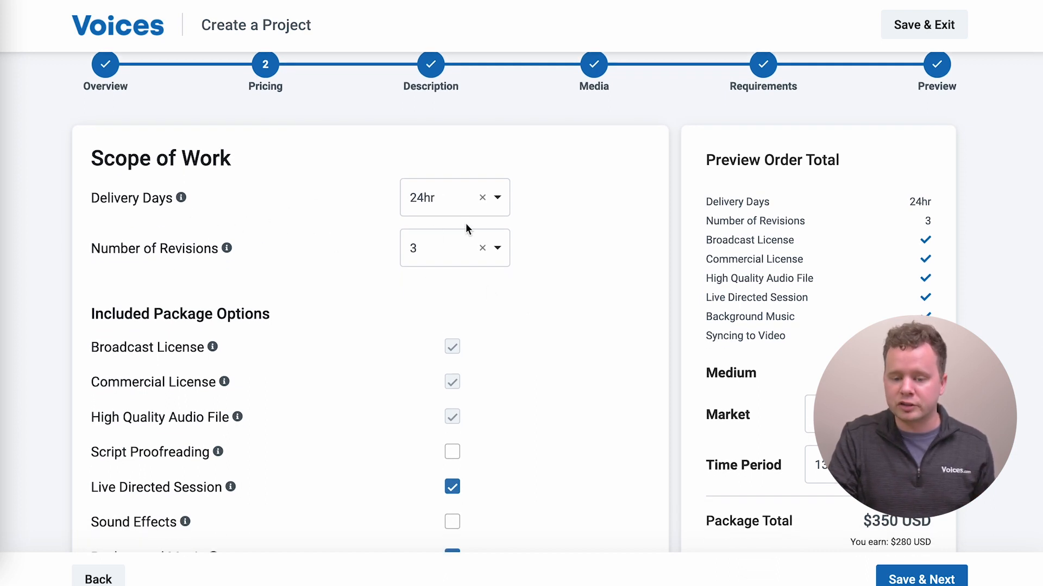
pyautogui.scroll(-3, 470, 222)
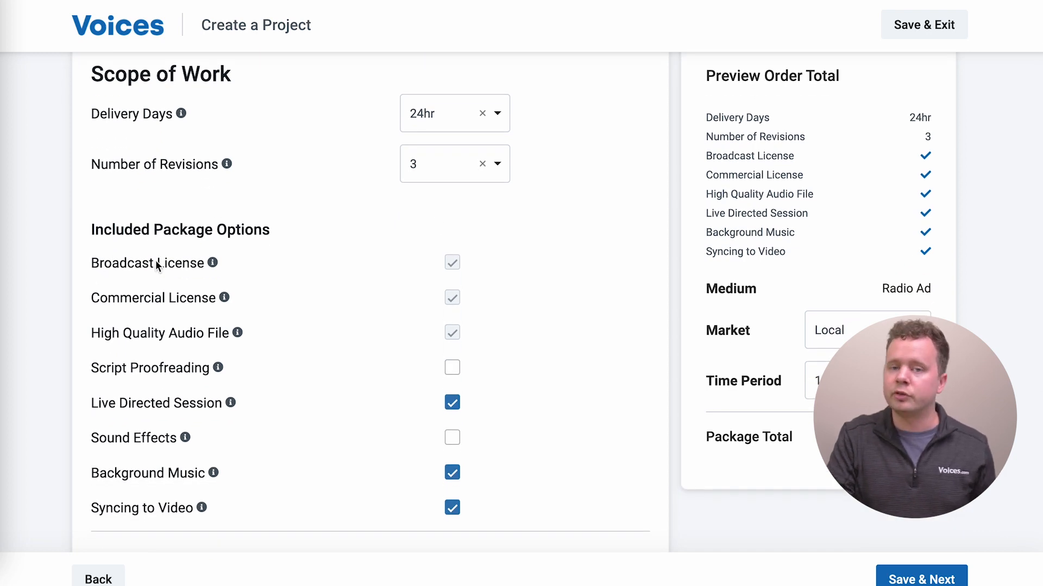
pyautogui.scroll(-2, 156, 262)
pyautogui.scroll(-1, 156, 262)
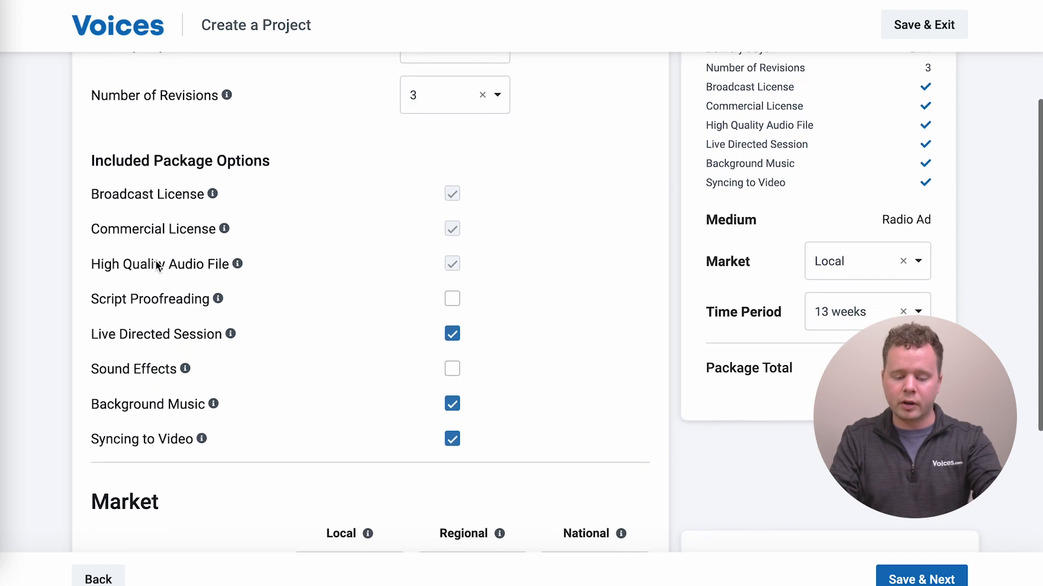
pyautogui.click(454, 323)
pyautogui.click(454, 325)
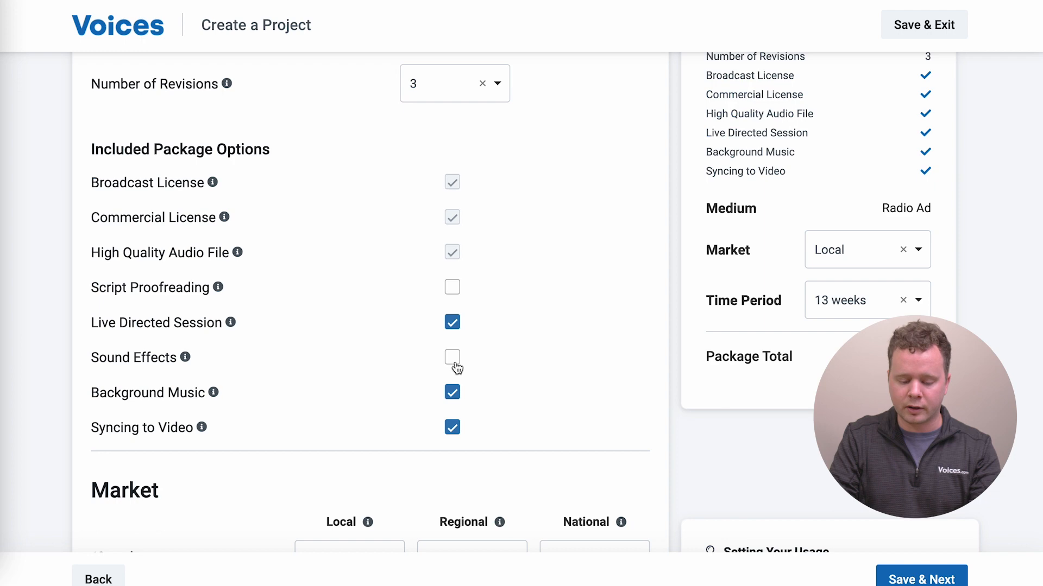
pyautogui.click(455, 361)
# - Offer Script Proofreading as an optional add-on priced at $50 for the radio ad project
pyautogui.scroll(-5, 455, 362)
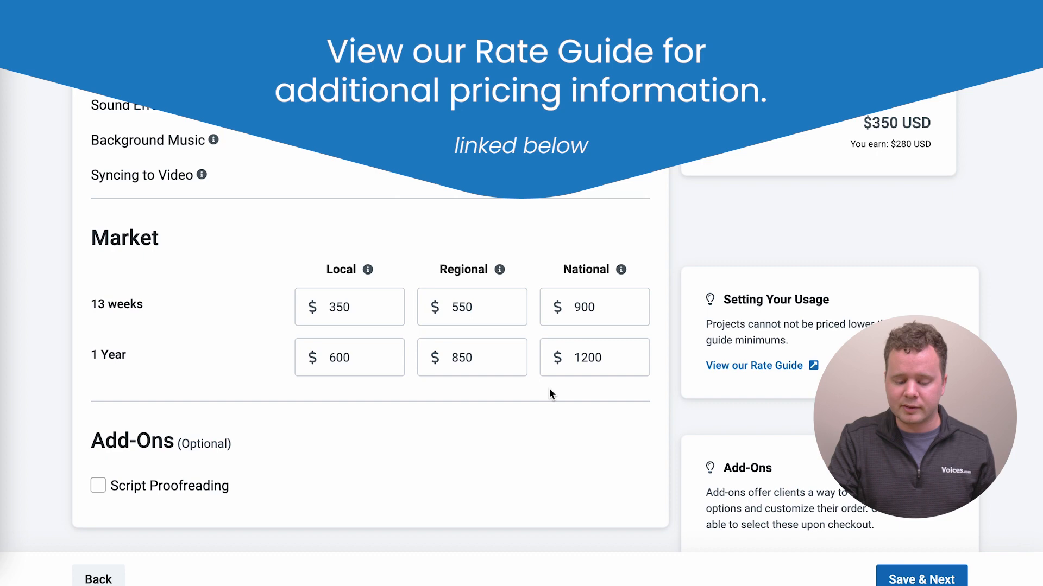
pyautogui.click(99, 485)
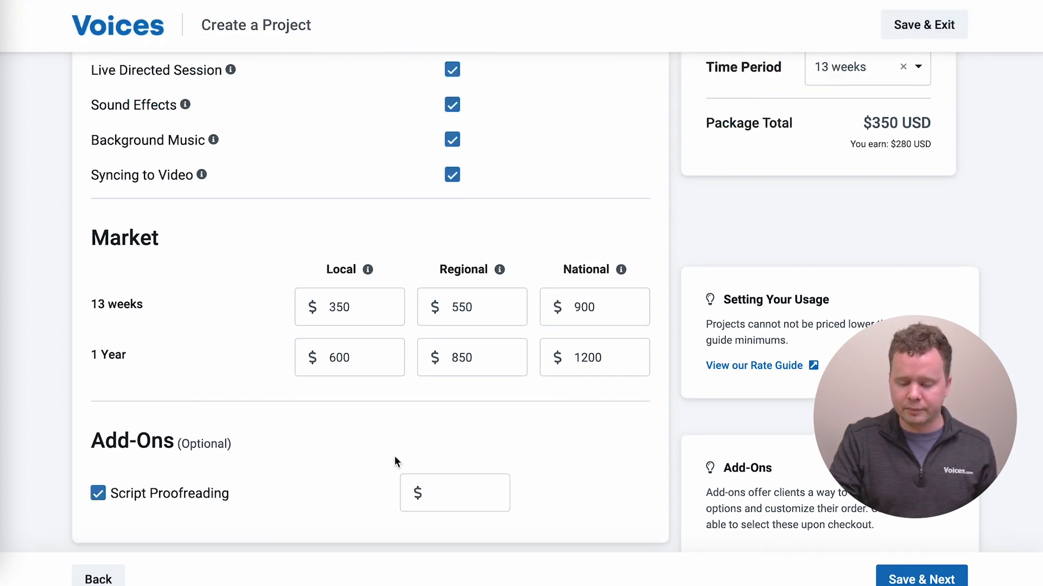
pyautogui.click(456, 494)
pyautogui.write('50')
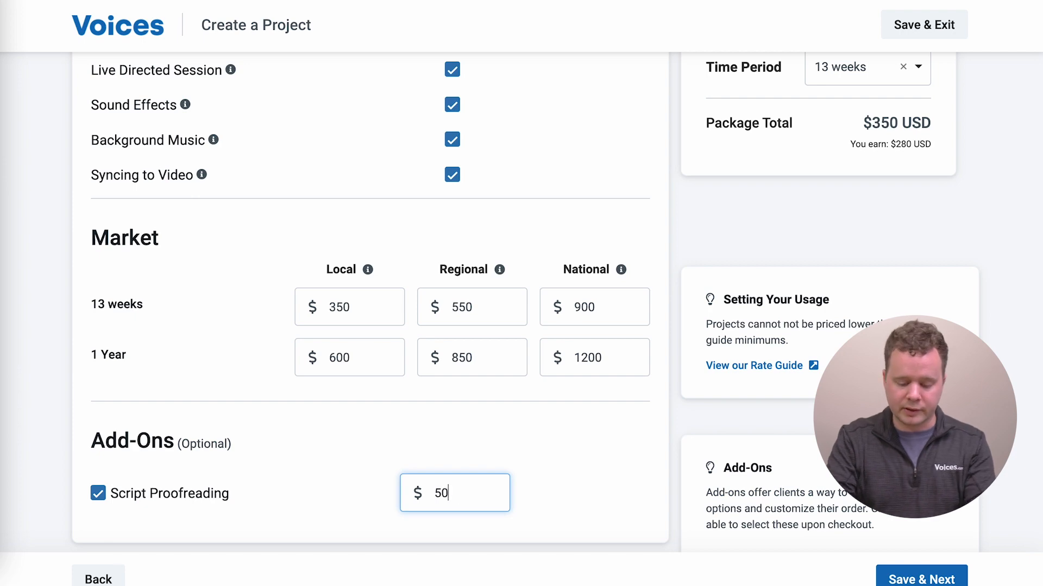
pyautogui.click(570, 485)
# - Preview the radio ad's order total for the Regional market and a 1 Year time period
pyautogui.scroll(4, 571, 487)
pyautogui.scroll(4, 571, 486)
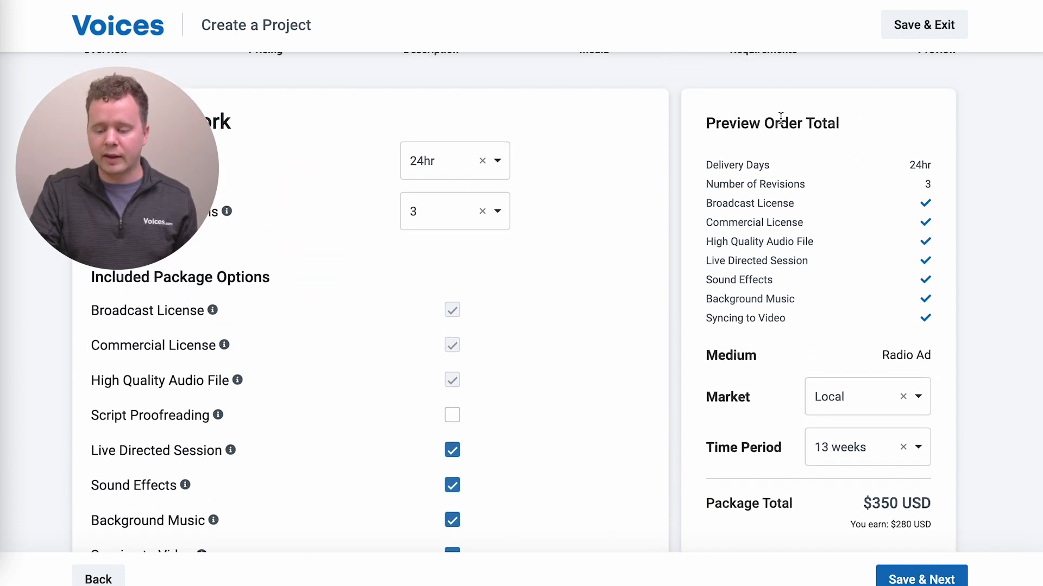
pyautogui.scroll(-1, 831, 320)
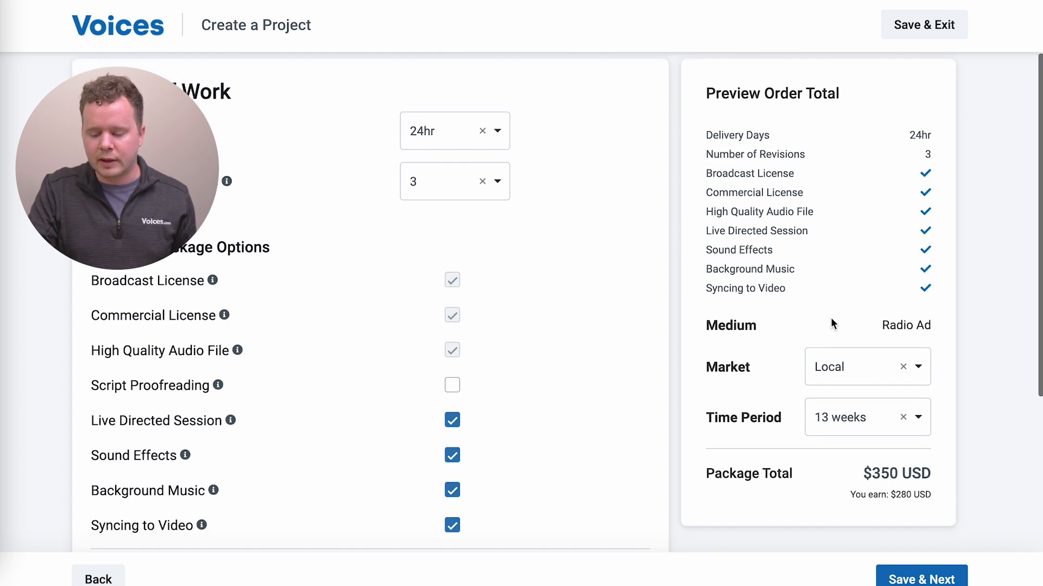
pyautogui.click(855, 367)
pyautogui.click(849, 446)
pyautogui.click(857, 424)
pyautogui.click(854, 496)
# - Check the package total and the resulting earnings in the order preview
pyautogui.moveTo(867, 473); pyautogui.dragTo(904, 448)
pyautogui.click(943, 477)
pyautogui.scroll(-1, 942, 476)
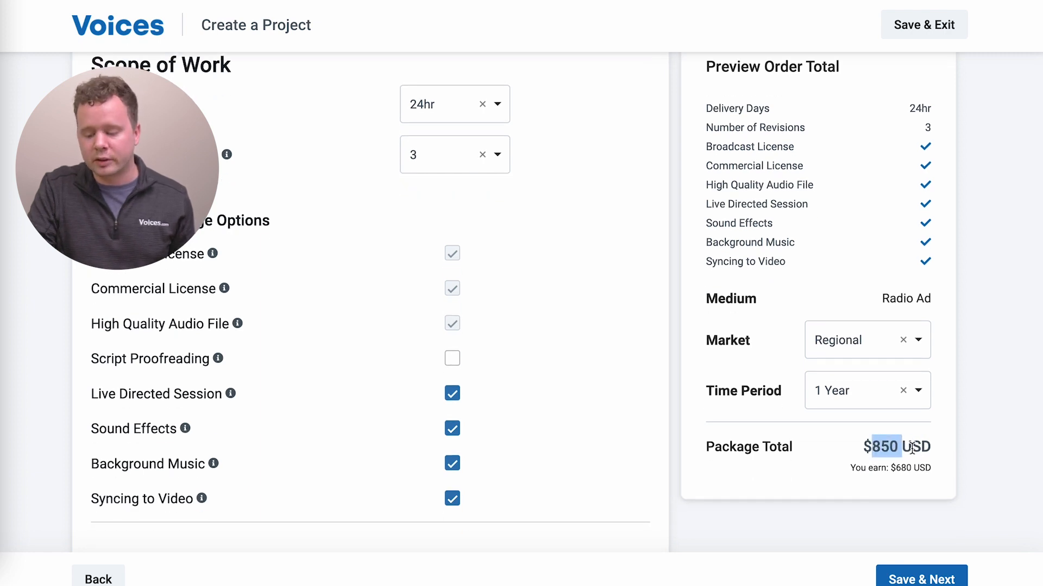
pyautogui.moveTo(852, 481); pyautogui.dragTo(895, 472)
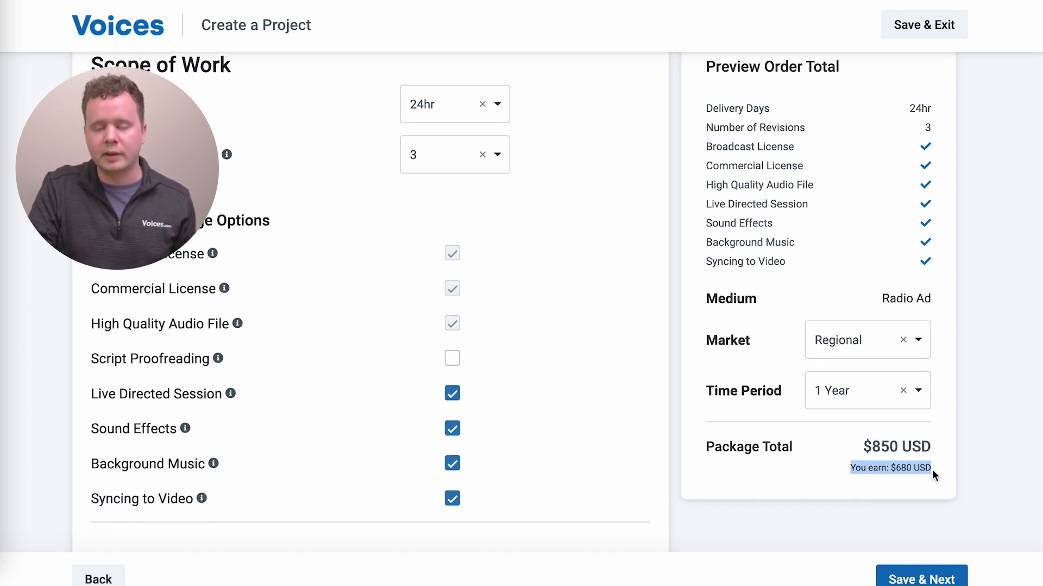
pyautogui.click(981, 463)
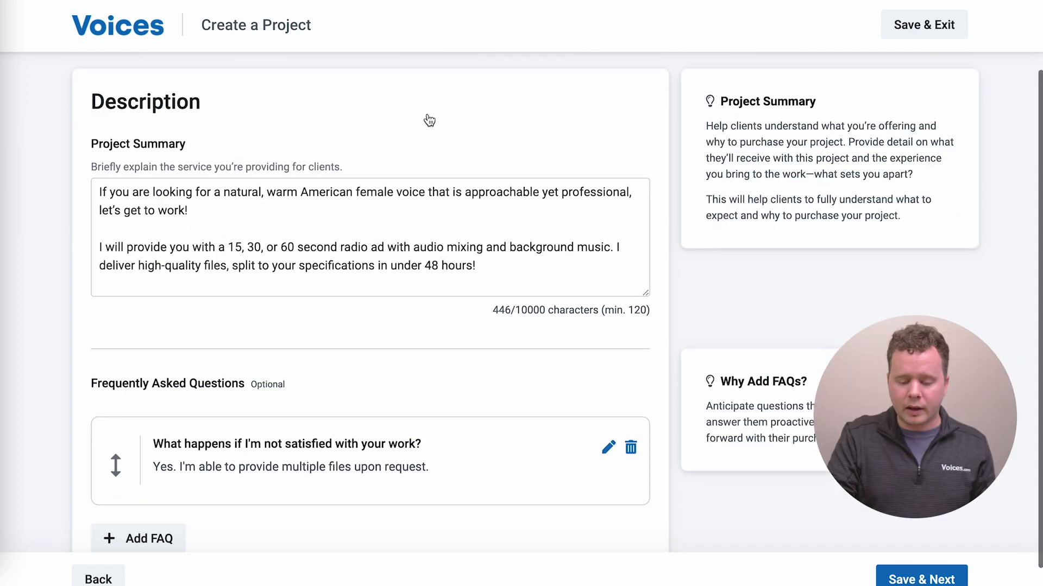
# - Review the radio ad project's description, media and requirements stages, including its image and demo example
pyautogui.scroll(2, 429, 119)
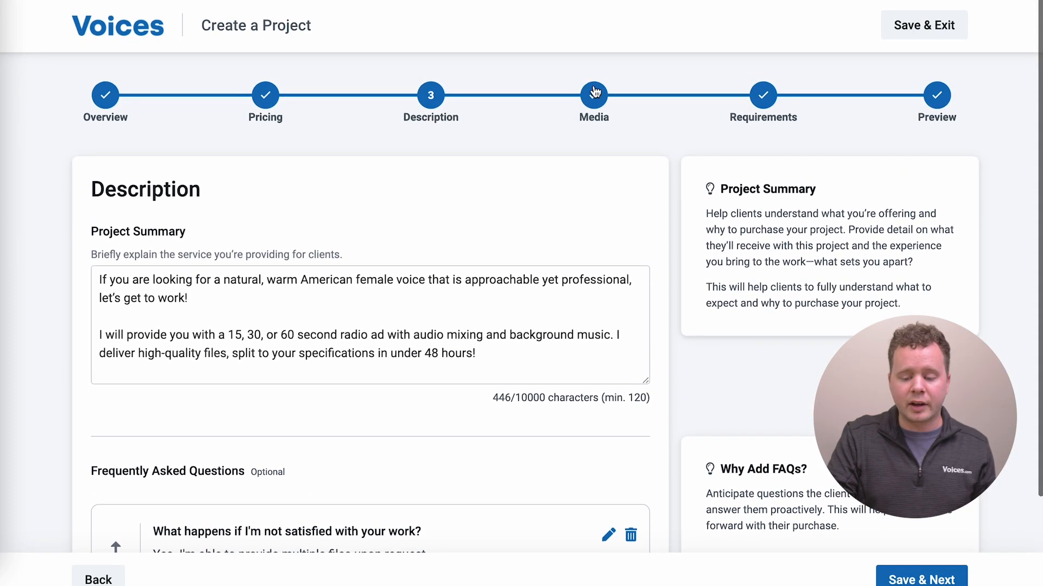
pyautogui.click(596, 93)
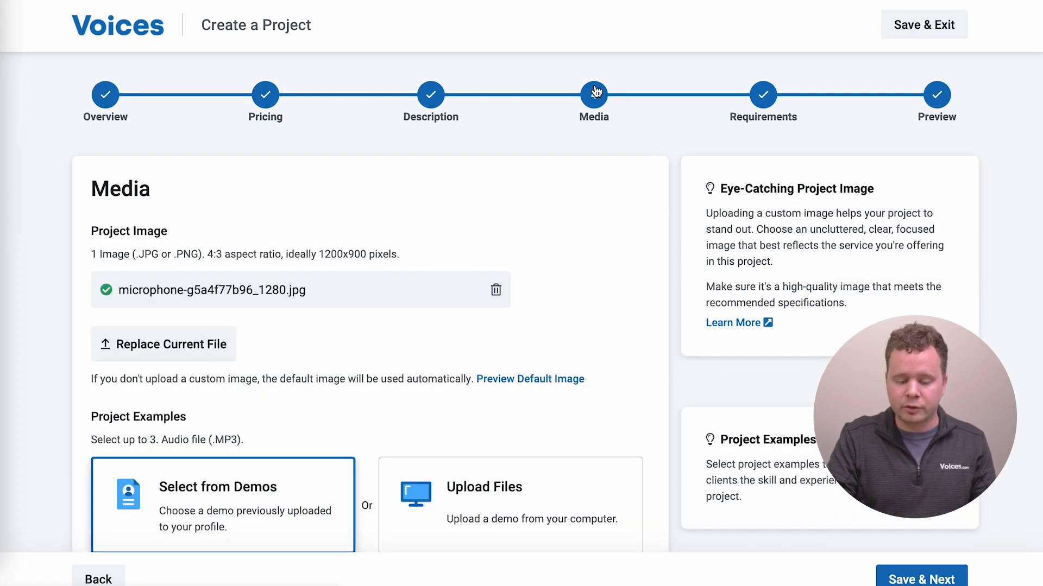
pyautogui.scroll(-4, 332, 275)
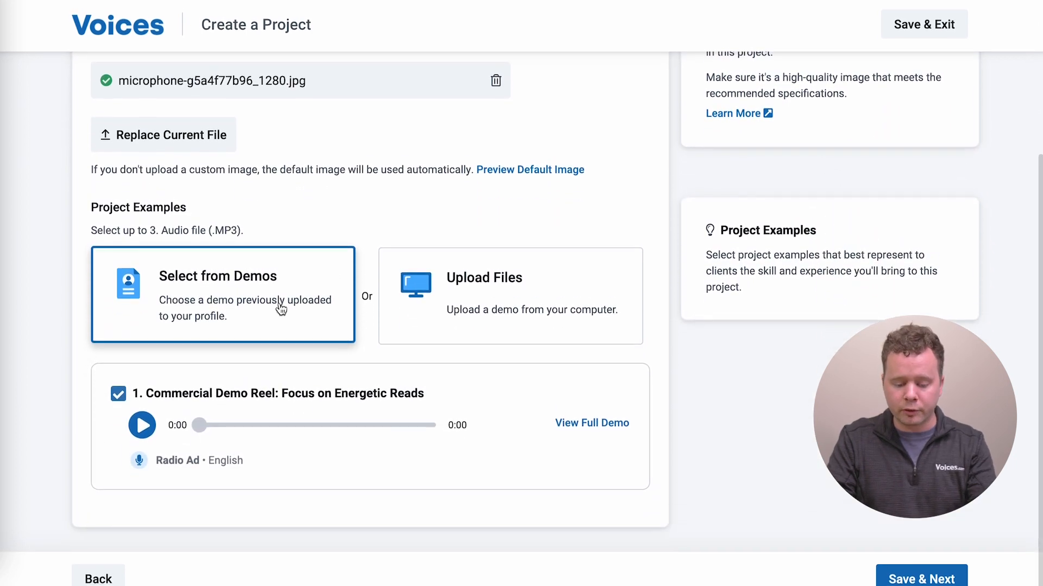
pyautogui.scroll(4, 229, 357)
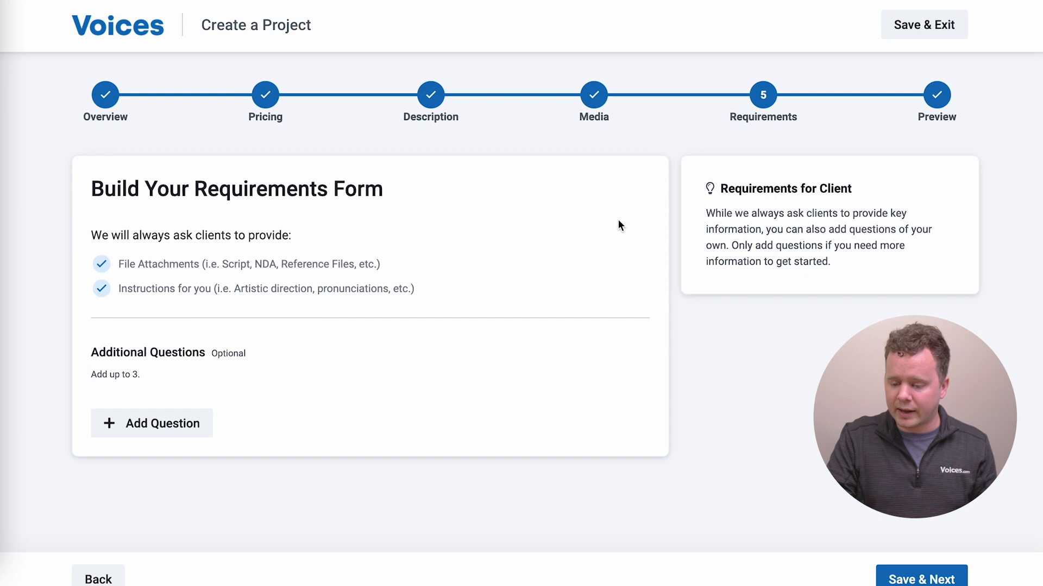
# - Open the radio ad project's final preview and view its price for the National market and a 1 year time period
pyautogui.click(938, 97)
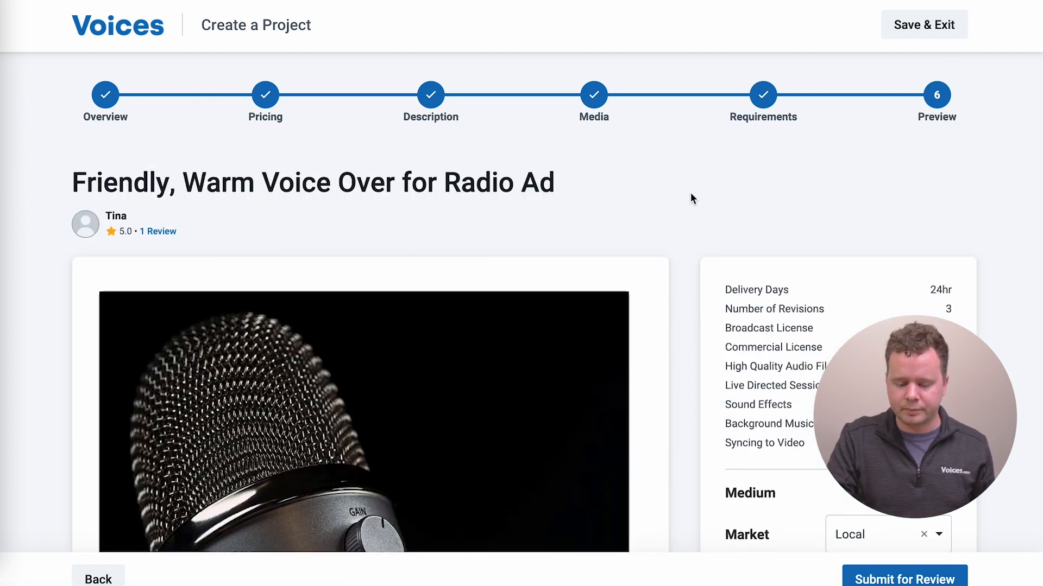
pyautogui.scroll(-3, 695, 312)
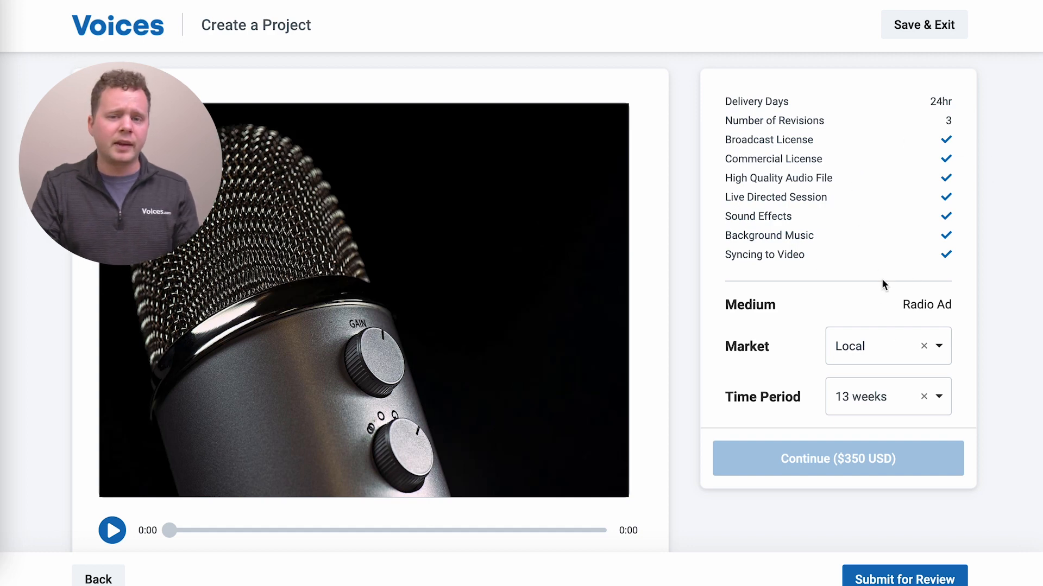
pyautogui.click(872, 350)
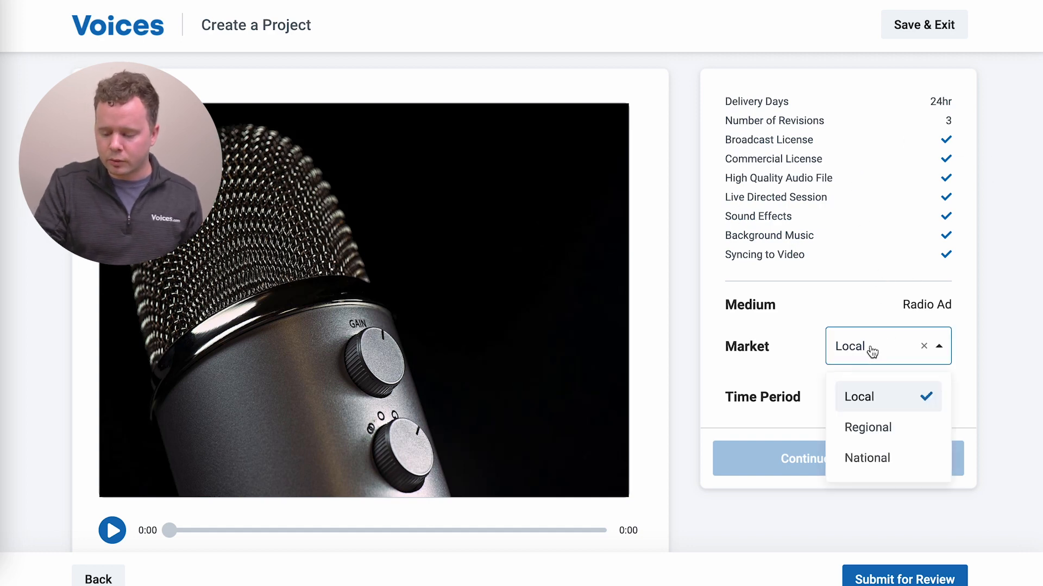
pyautogui.click(879, 458)
pyautogui.click(888, 399)
pyautogui.click(873, 471)
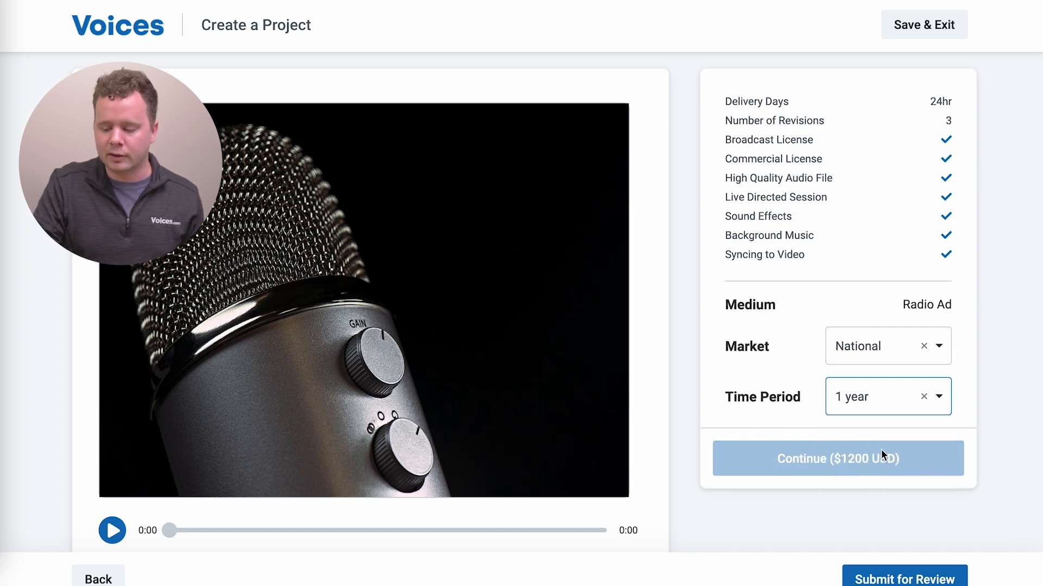
# - Check the project details, vocal characteristics, included package options, add-ons and FAQs, and submit the radio ad project for review
pyautogui.scroll(-9, 881, 451)
pyautogui.scroll(-2, 257, 385)
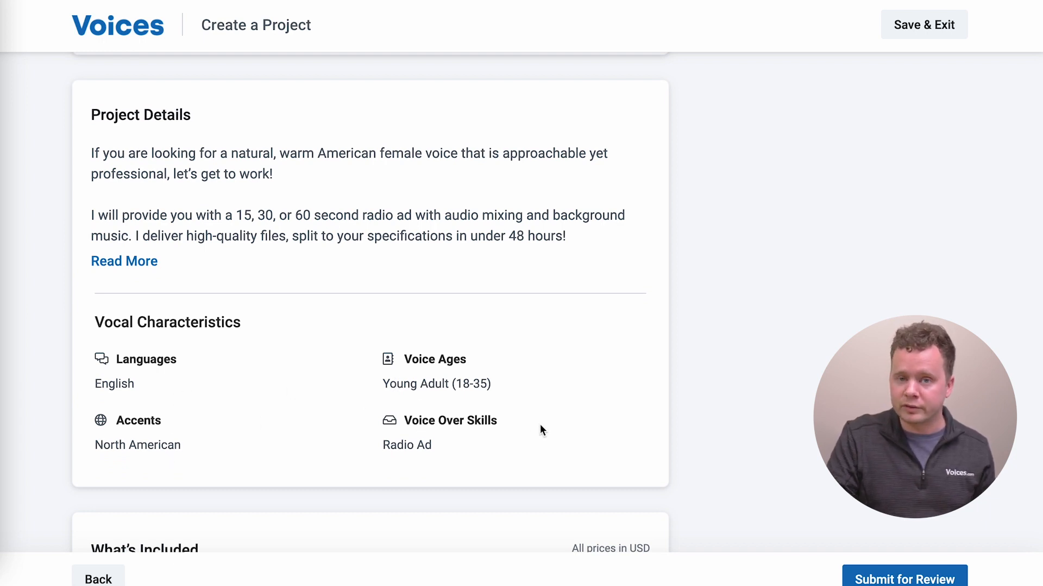
pyautogui.scroll(-7, 540, 425)
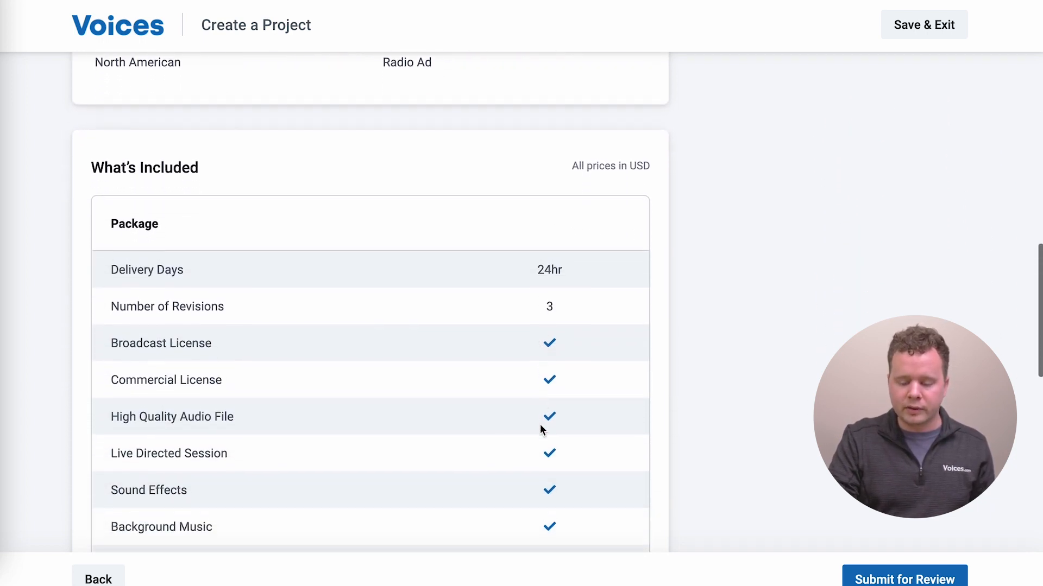
pyautogui.scroll(-2, 540, 426)
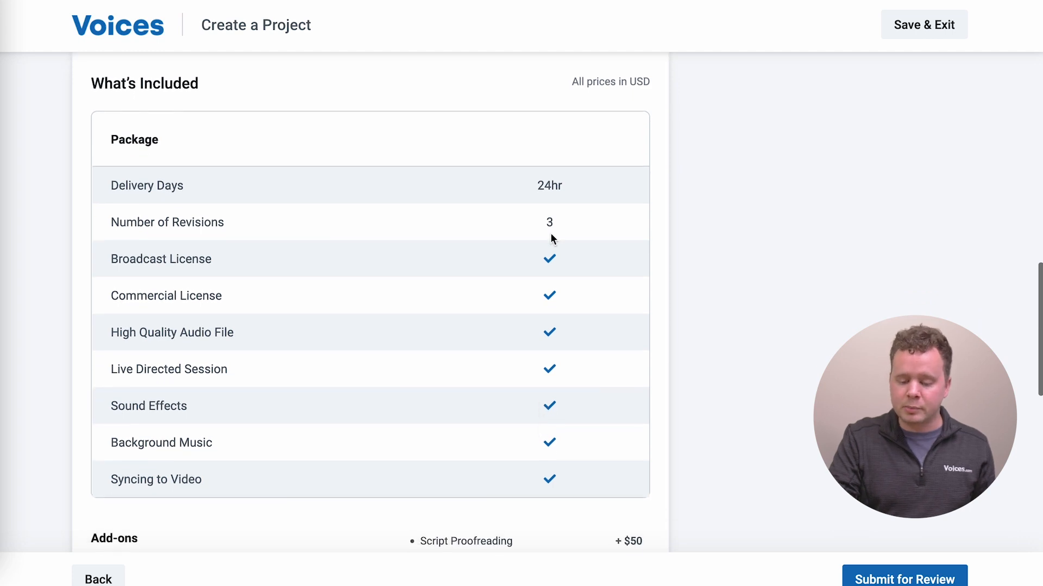
pyautogui.scroll(-1, 586, 426)
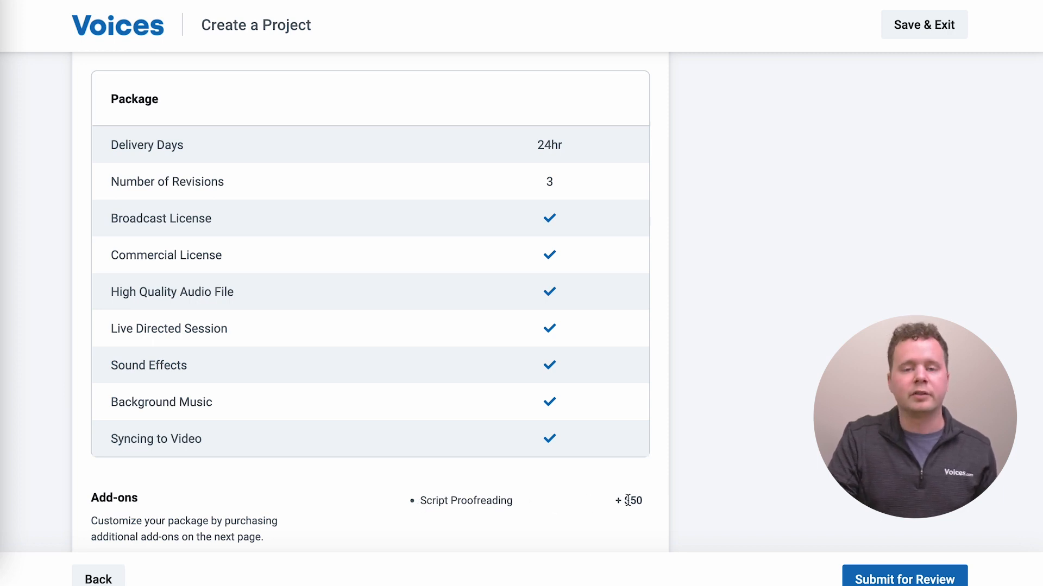
pyautogui.scroll(-5, 627, 500)
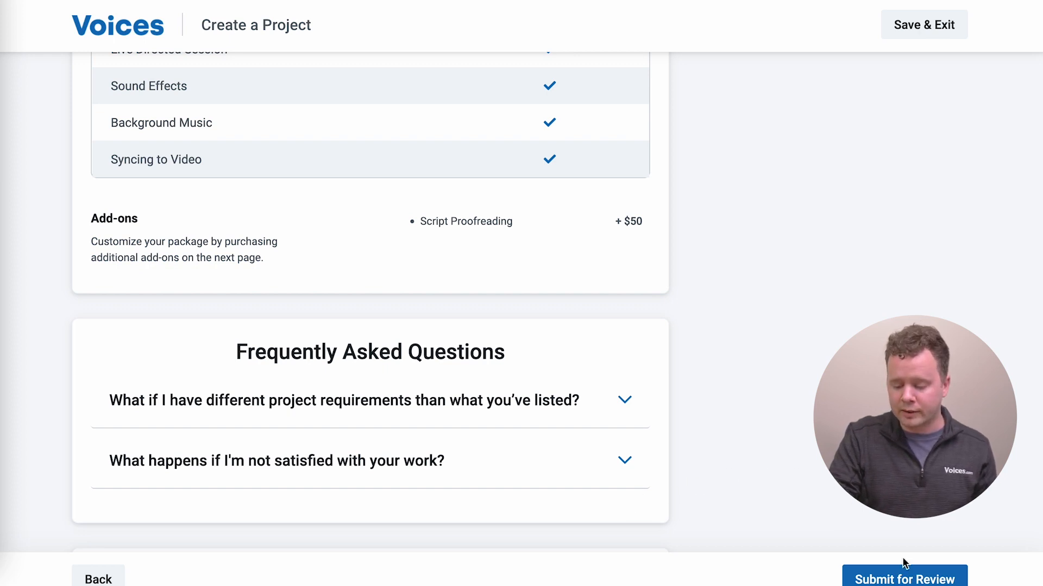
pyautogui.click(905, 579)
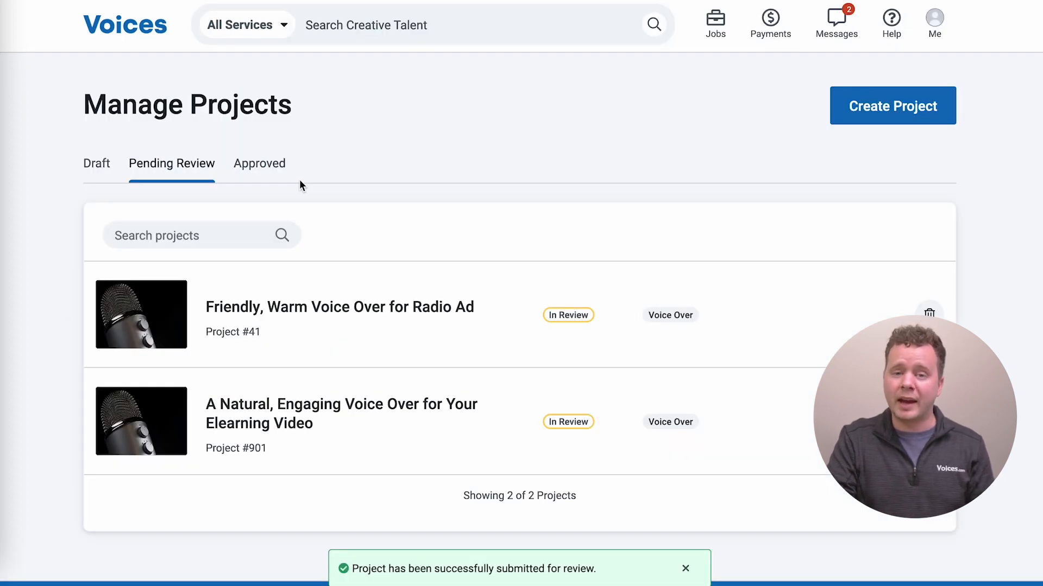